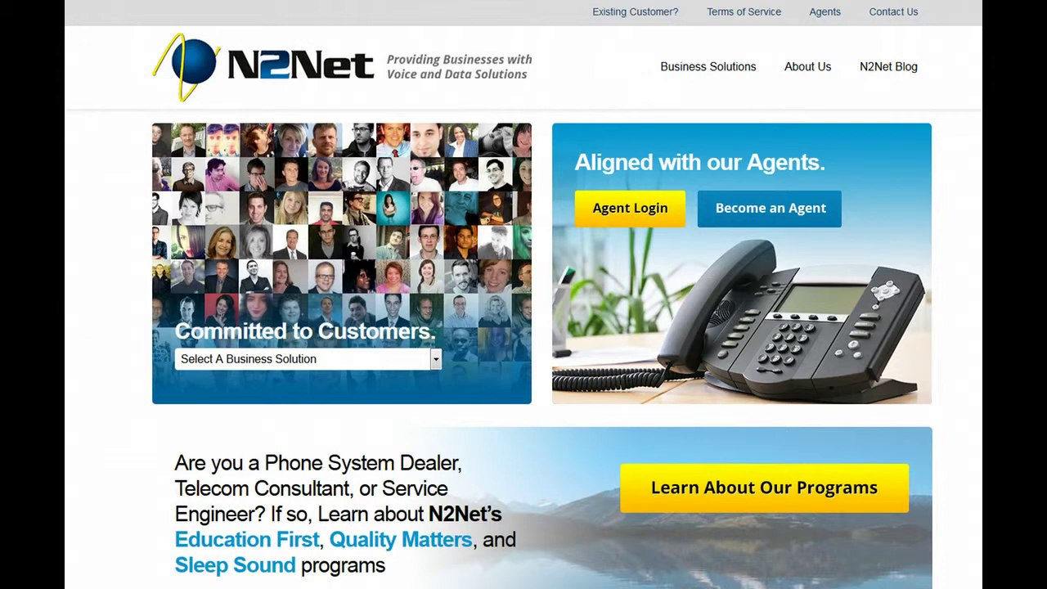
Step: Log in as an agent and start a new Hosted PBX order
left_click(629, 217)
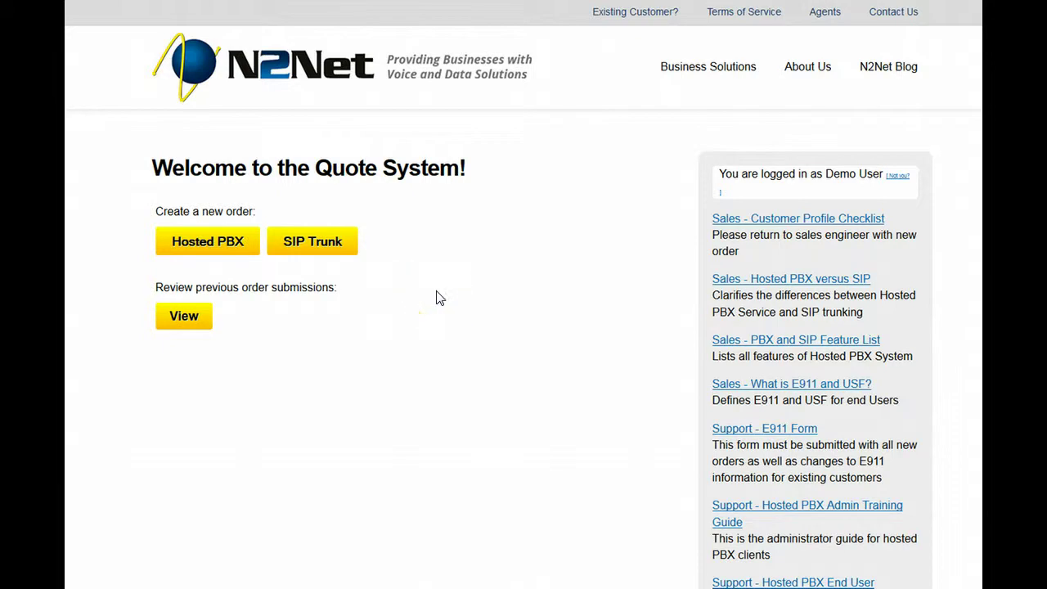
left_click(214, 244)
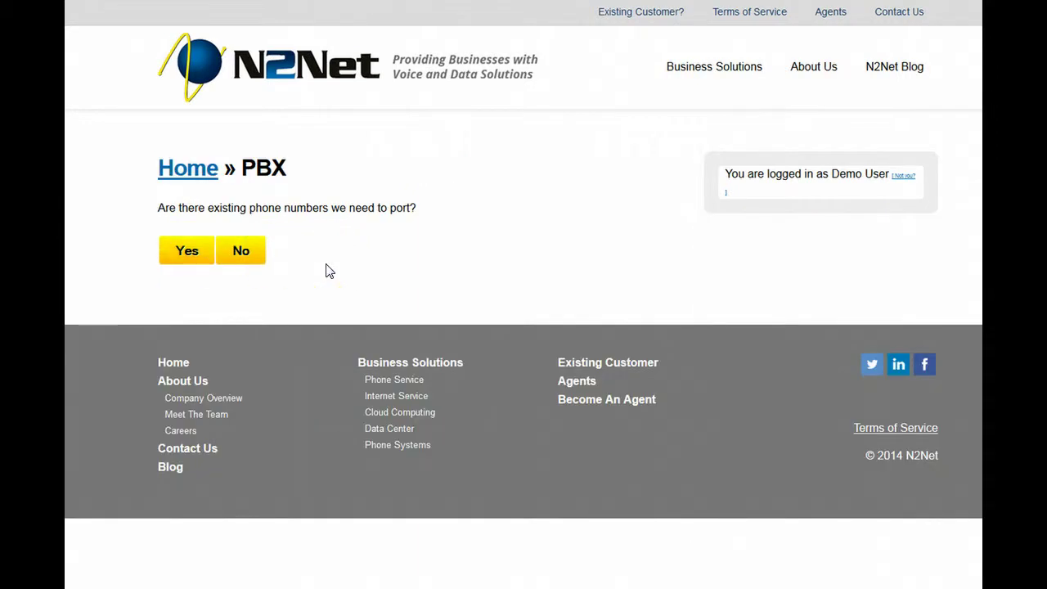
Step: Confirm existing numbers need porting, verify 216-619 can be ported, and move on
left_click(194, 251)
left_click(185, 322)
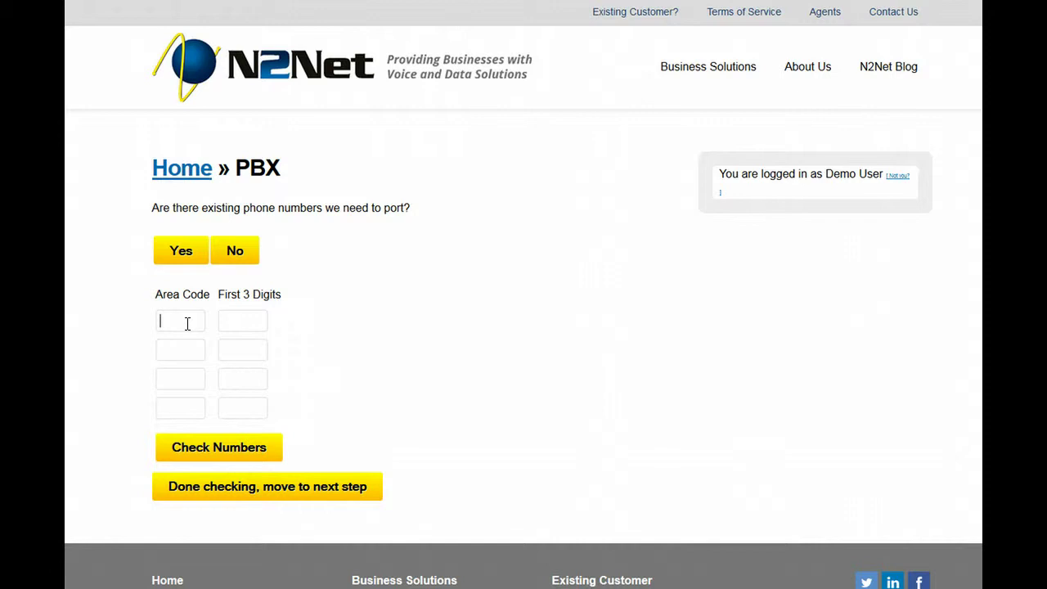
type("216")
key("Tab")
type("61")
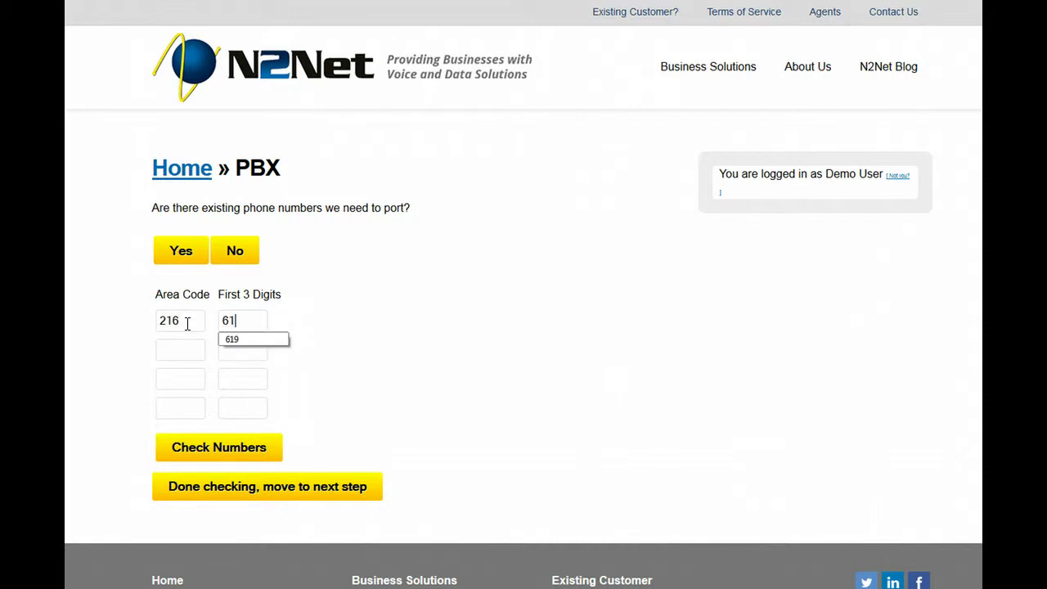
type("9")
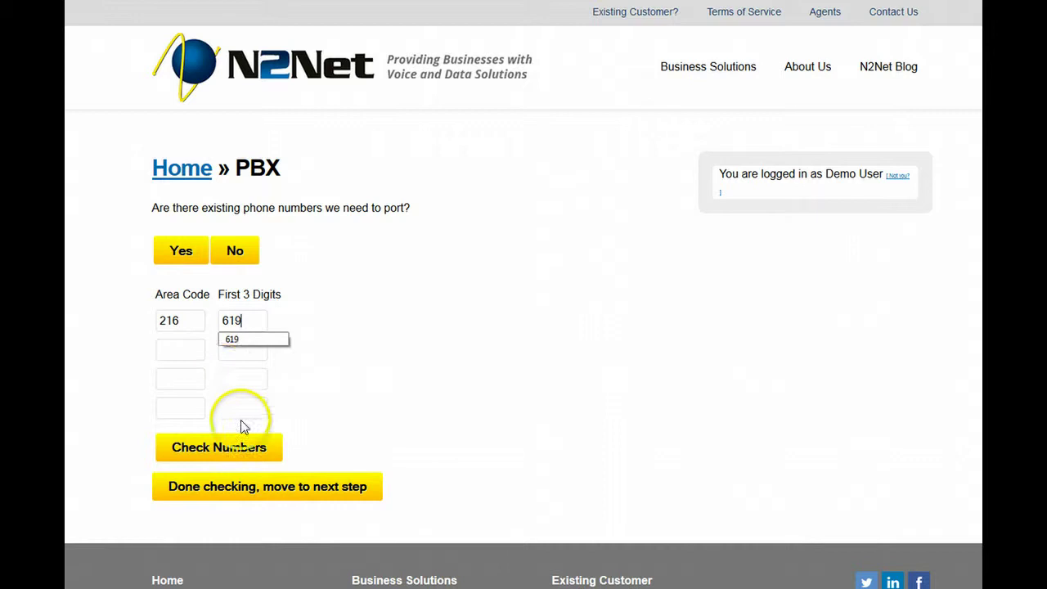
left_click(240, 449)
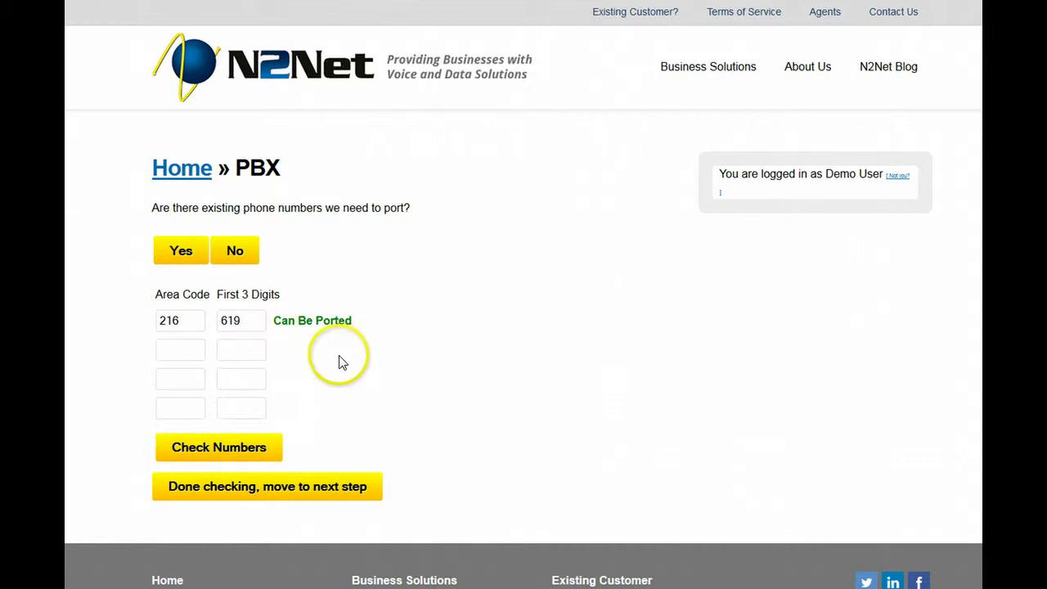
left_click(319, 491)
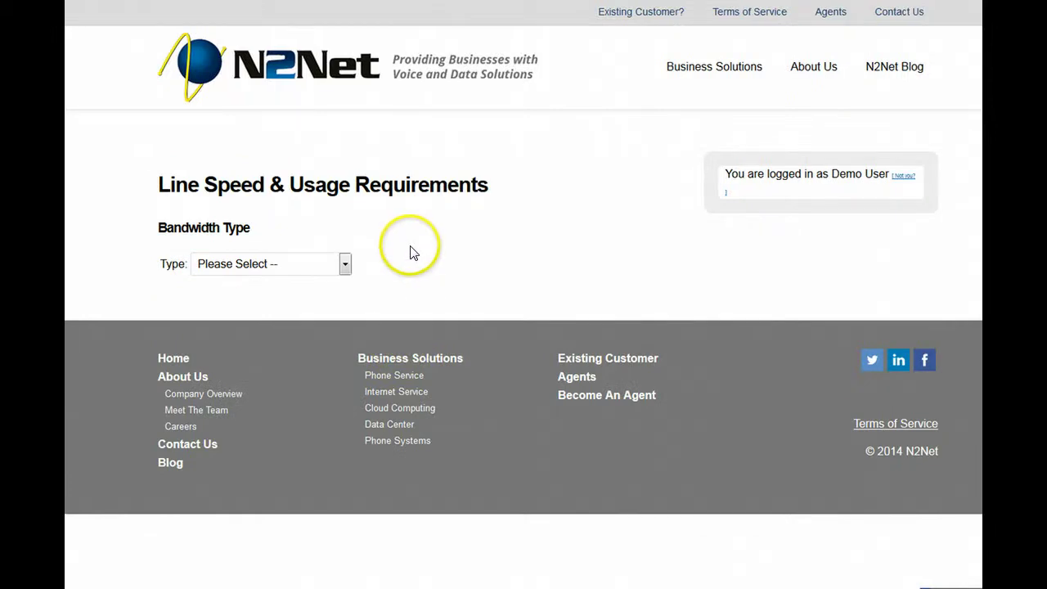
Step: Choose Dedicated T1 at 1.5MB down/1.5MB up for 12 concurrent calls and check it
left_click(345, 266)
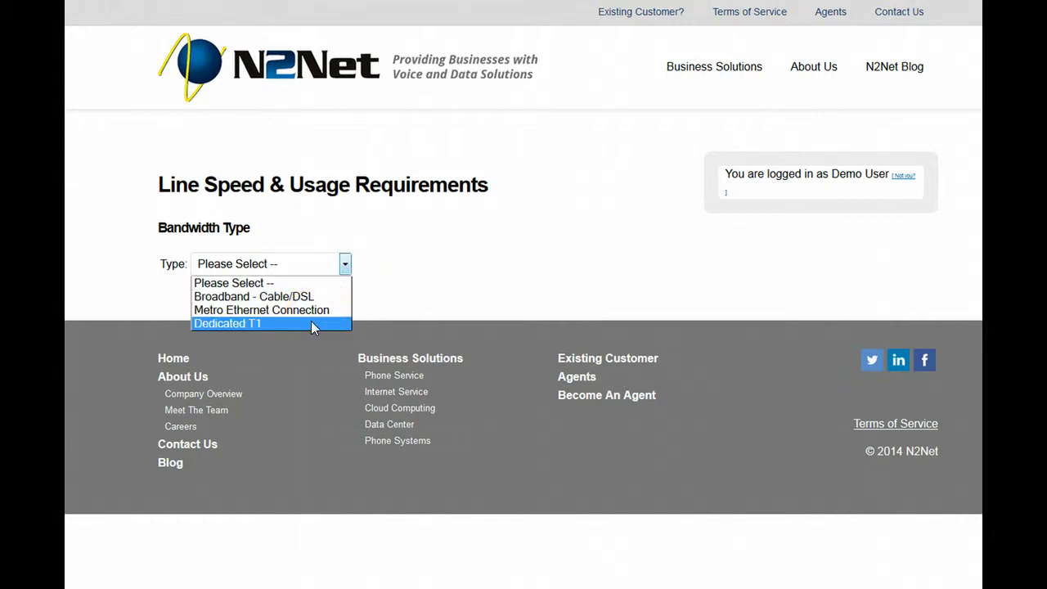
left_click(310, 324)
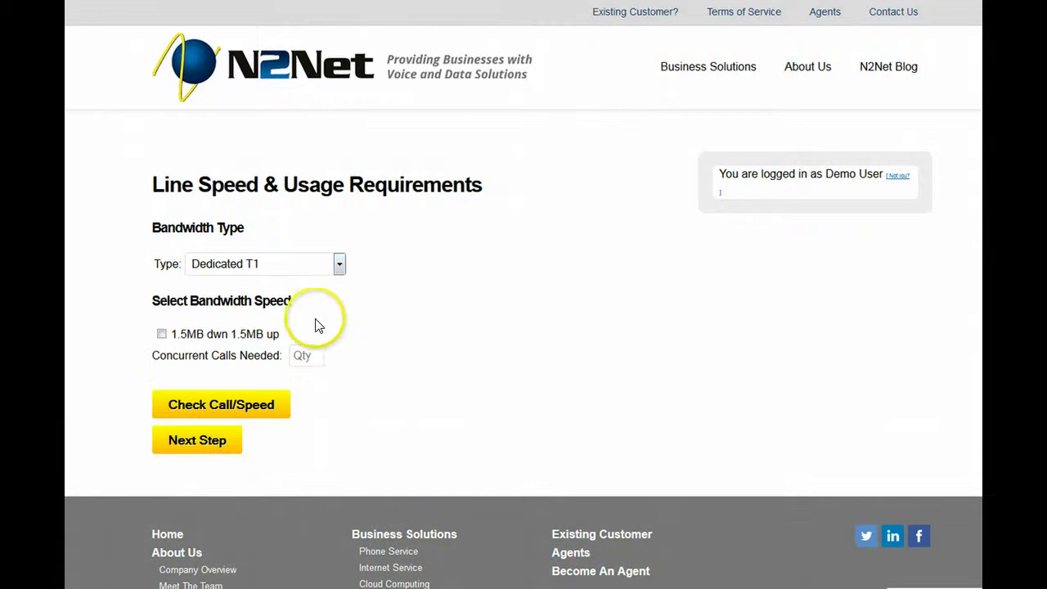
left_click(162, 335)
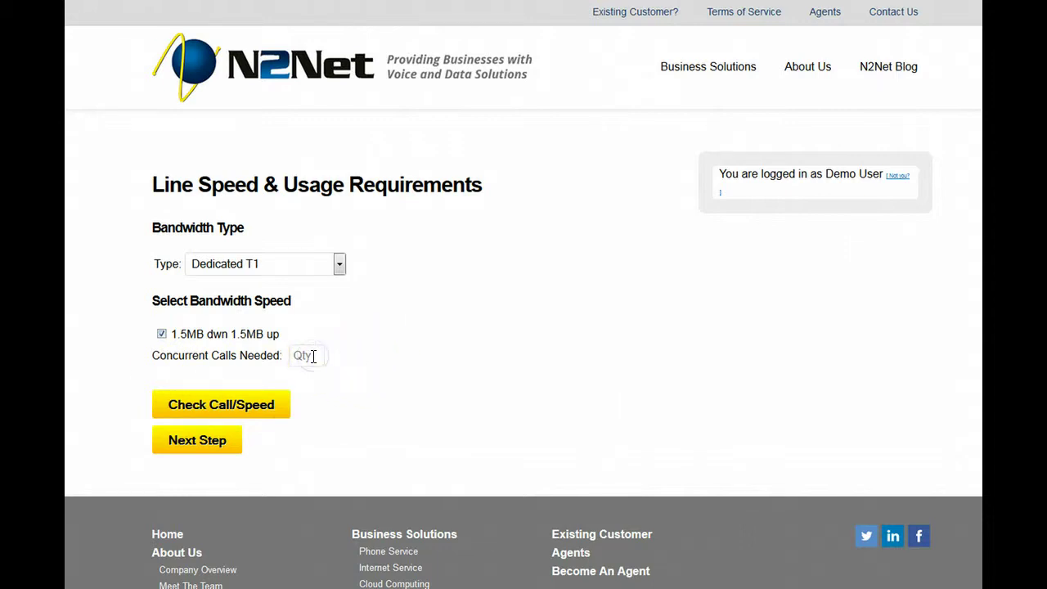
left_click(313, 356)
type("12")
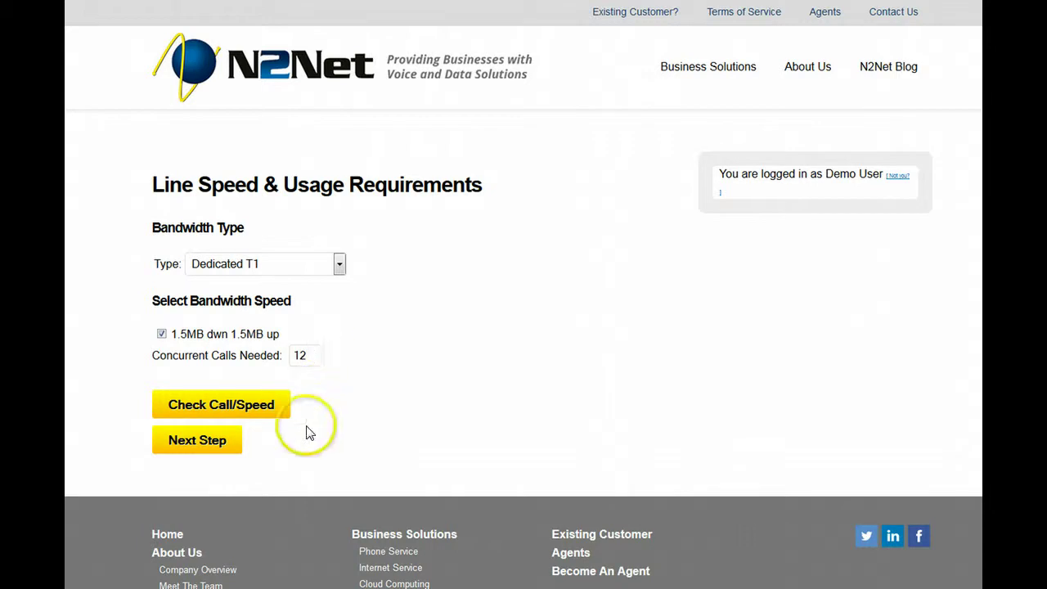
left_click(269, 406)
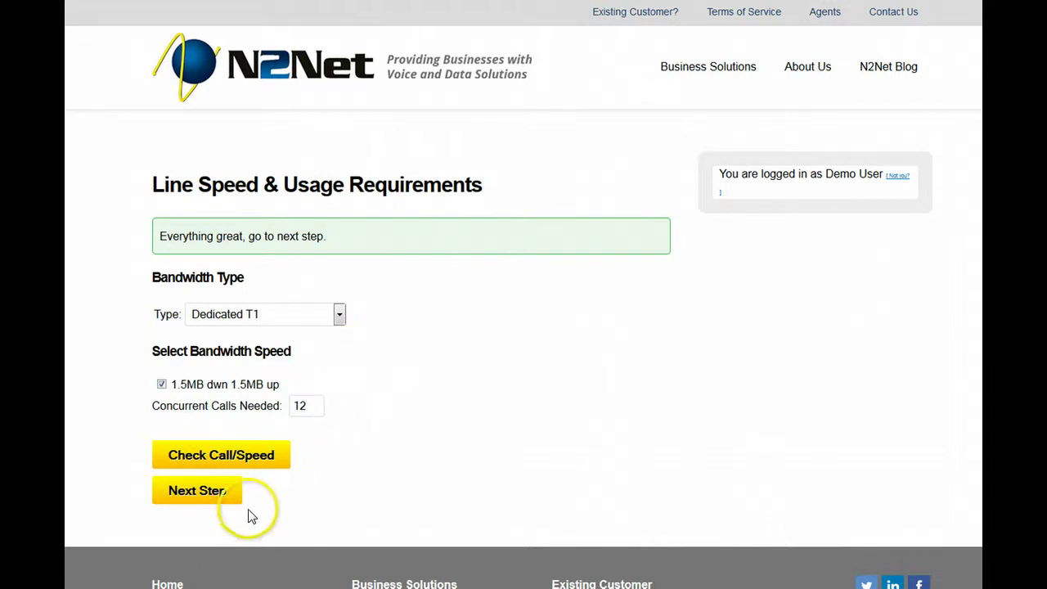
Step: Enter company name Test3 plus the contact's name and suggested phone number, then submit
left_click(216, 492)
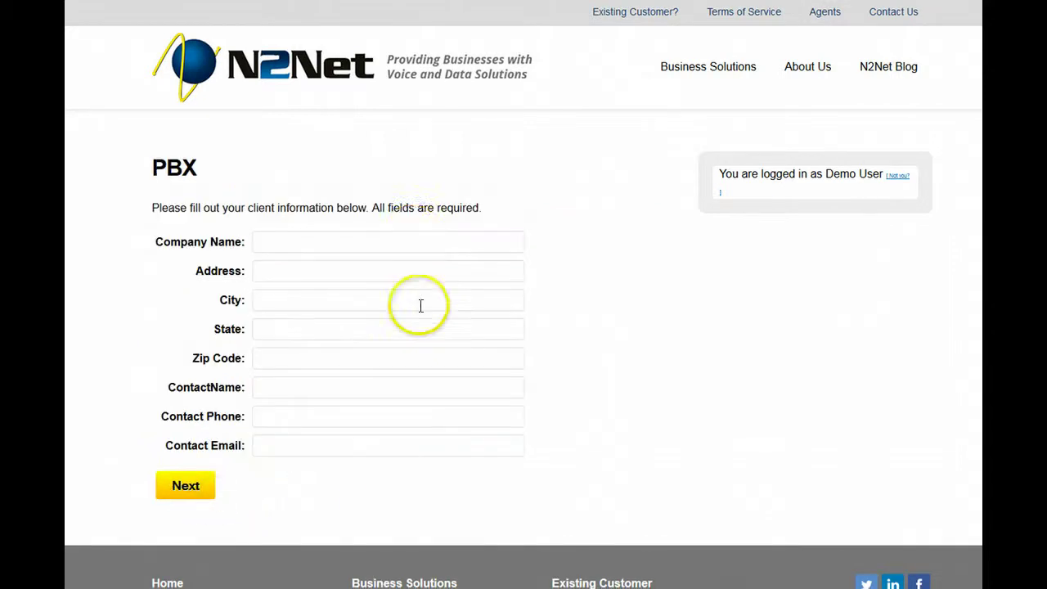
left_click(315, 242)
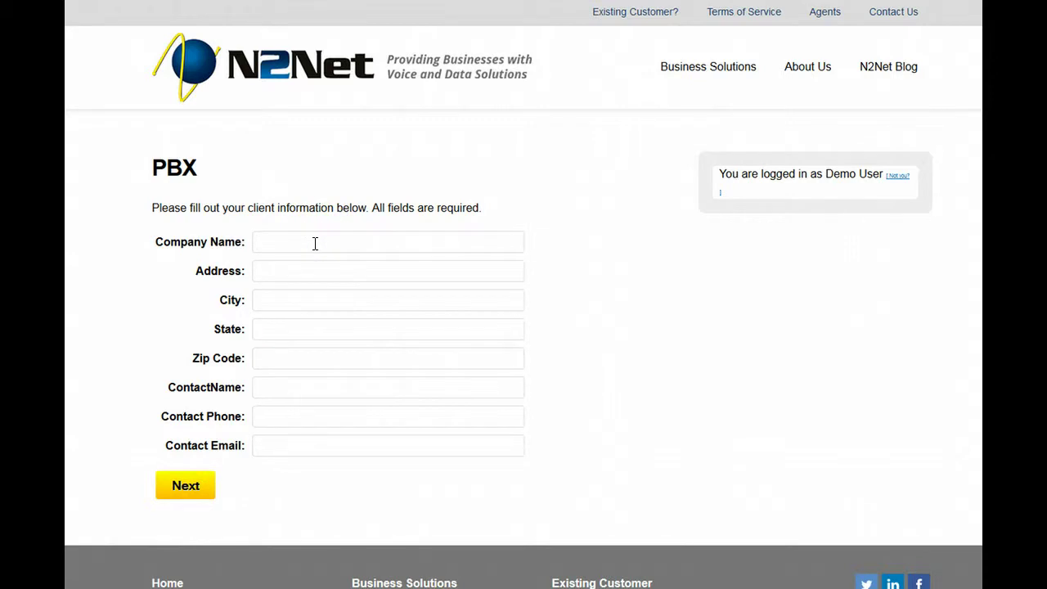
type("Test3")
key("Tab")
key("Tab")
key("Tab")
type("21")
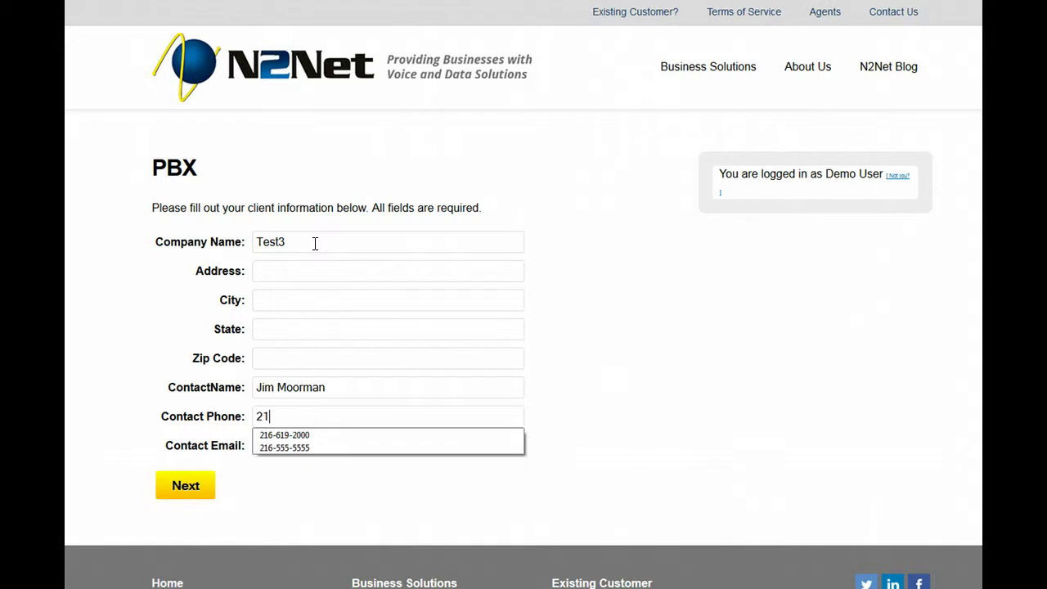
key("Down")
key("Return")
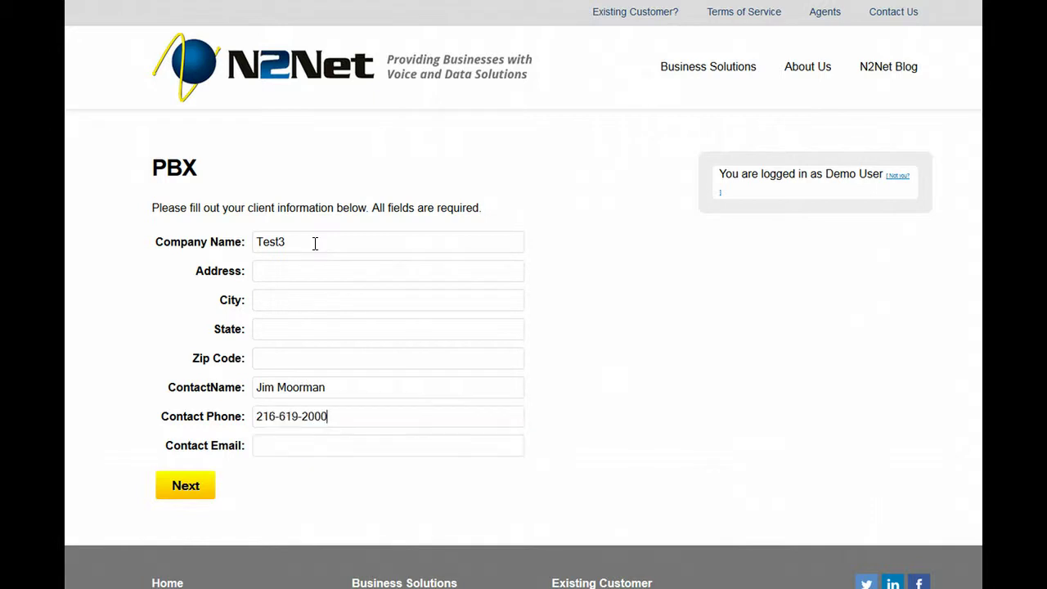
left_click(196, 486)
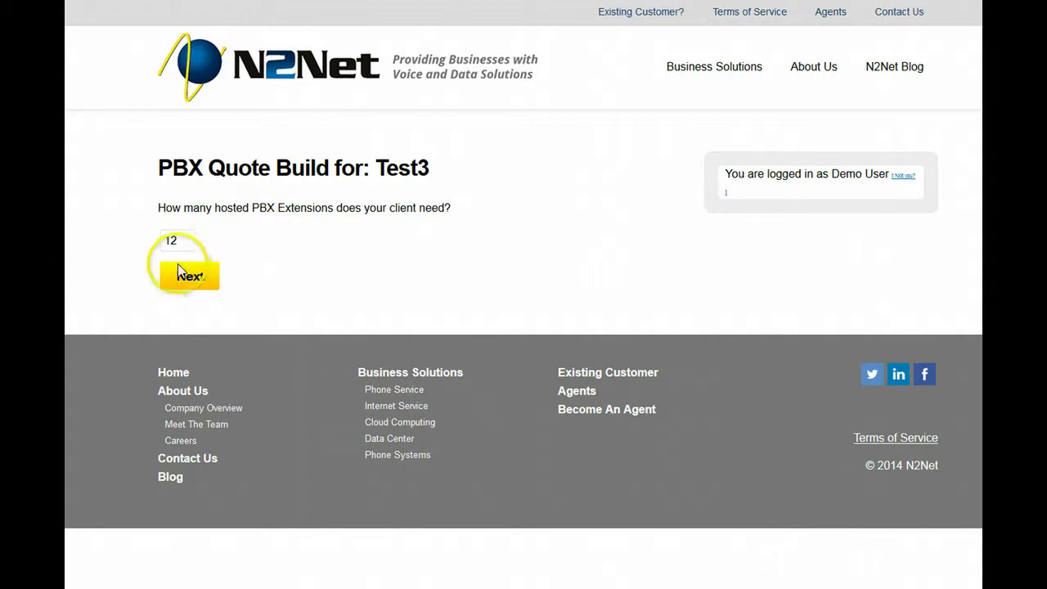
Step: Change the hosted PBX extension count from 12 to 20 and continue to pricing
double_click(171, 241)
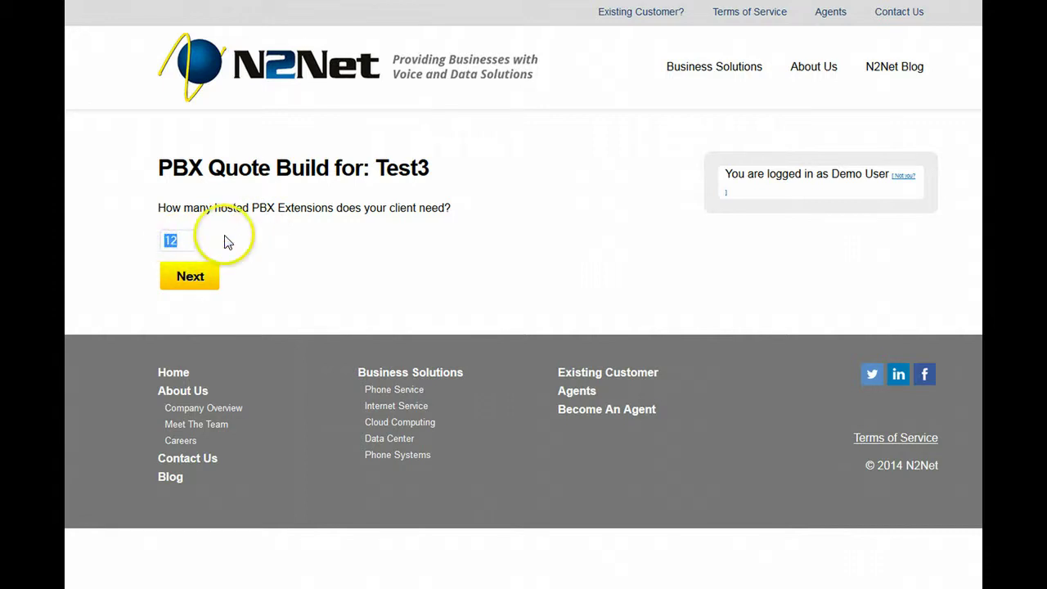
type("2")
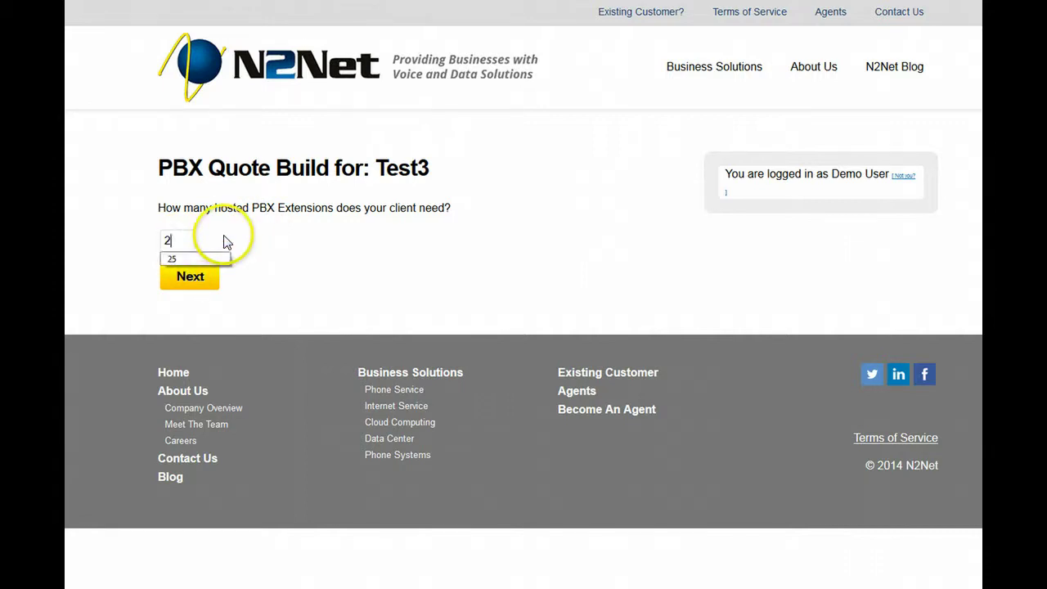
type("0")
left_click(201, 278)
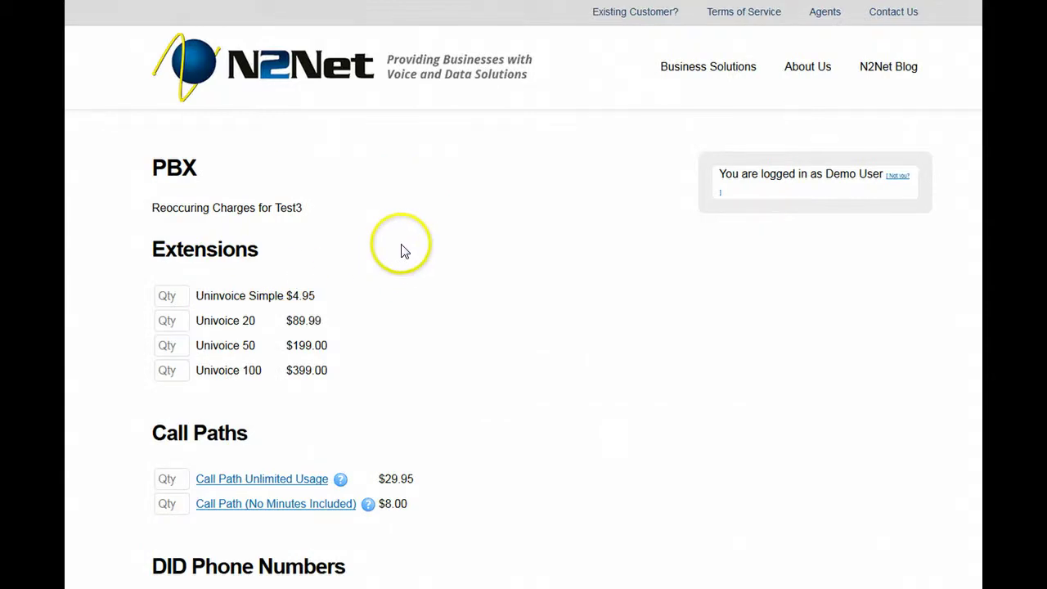
scroll(415, 259, "down", 2)
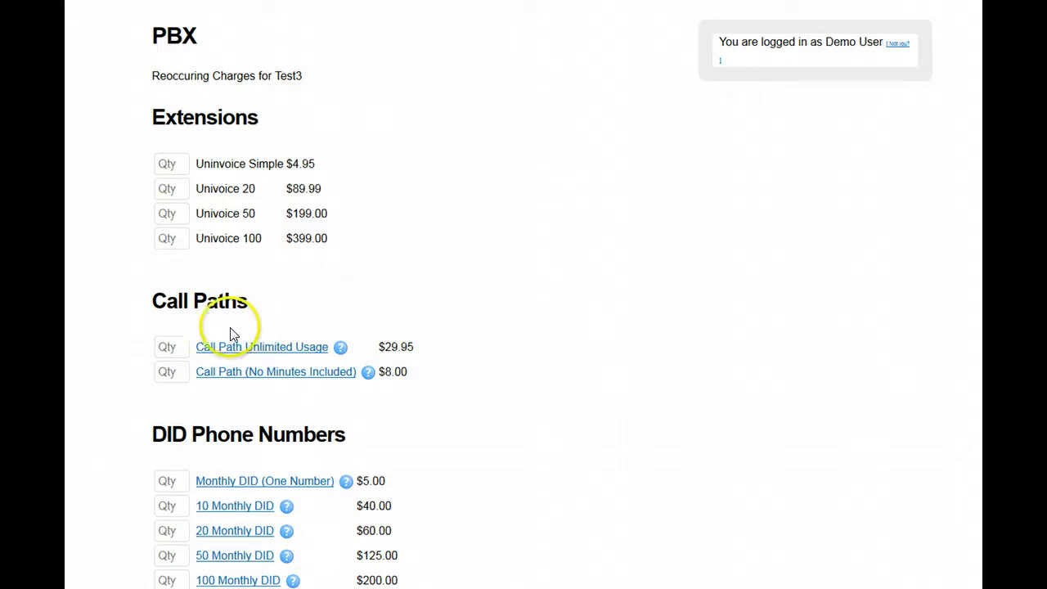
mouse_move(233, 383)
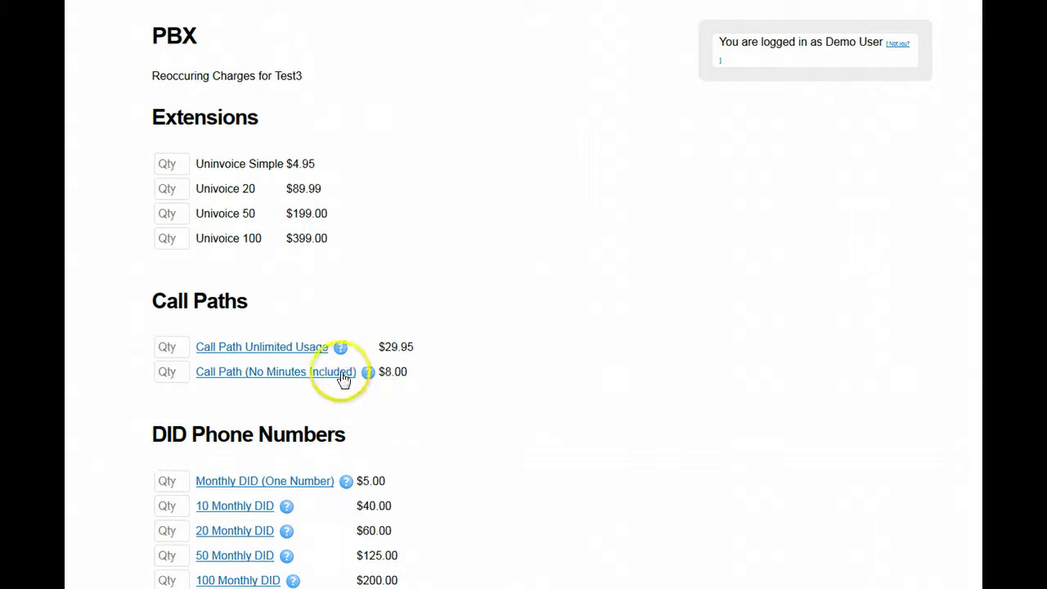
mouse_move(339, 351)
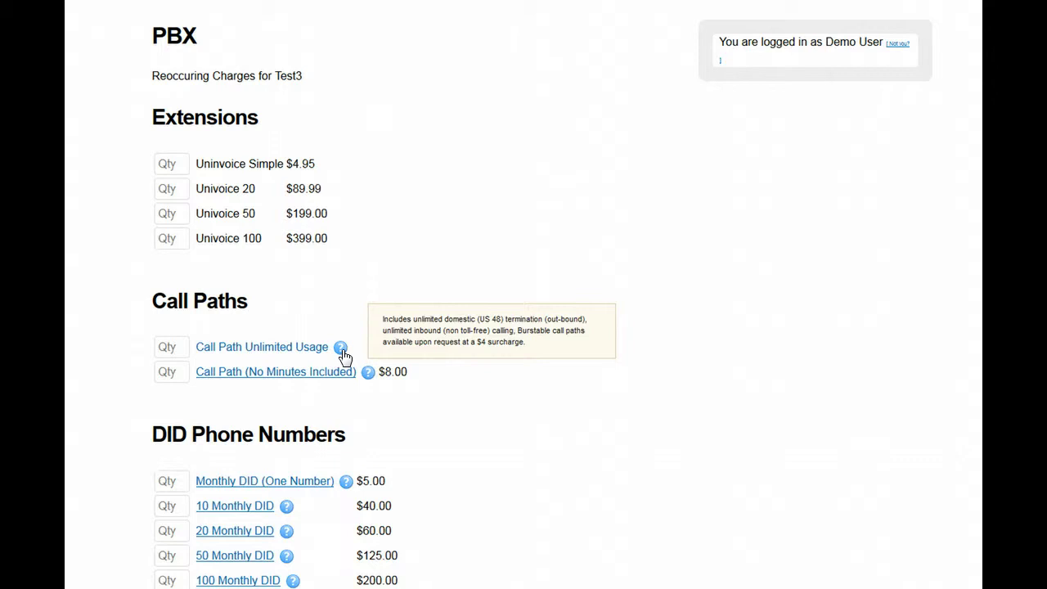
left_click(409, 402)
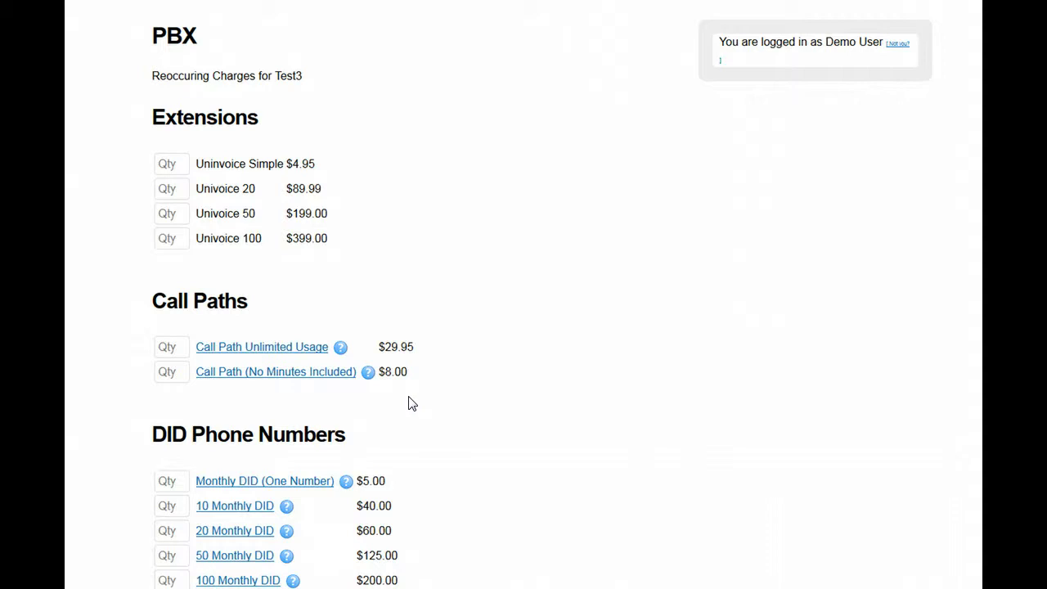
left_click(413, 400)
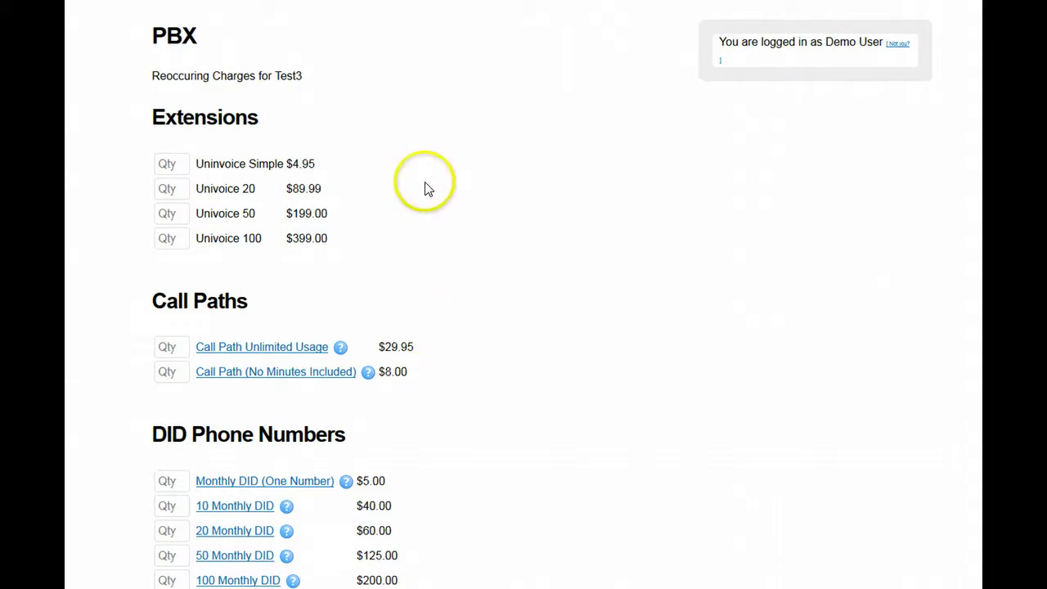
Step: Enter quantity 1 for Univoice 20 and 12 for Call Path Unlimited Usage
left_click(176, 188)
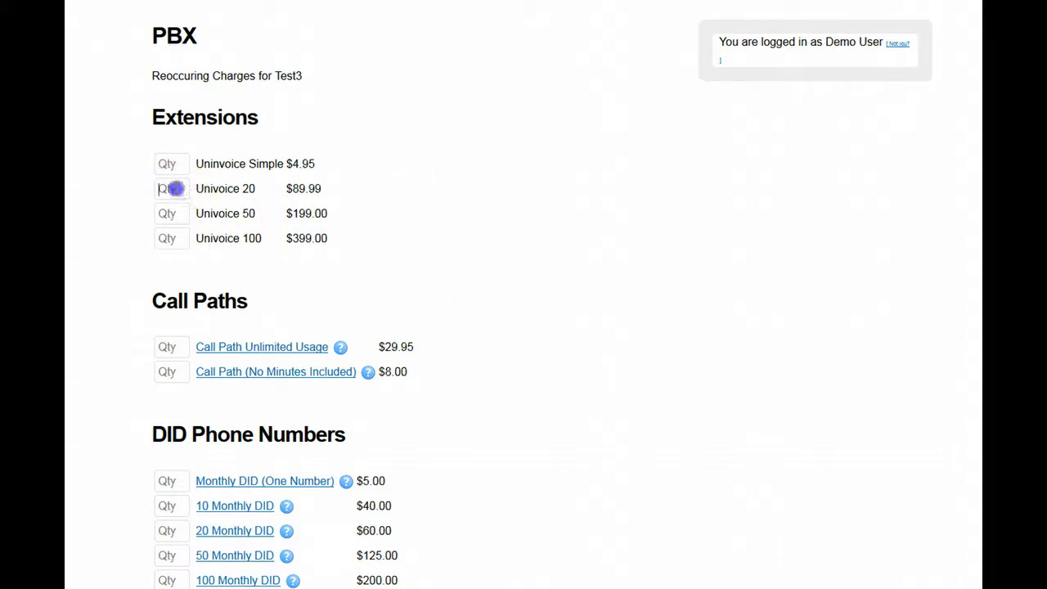
type("1")
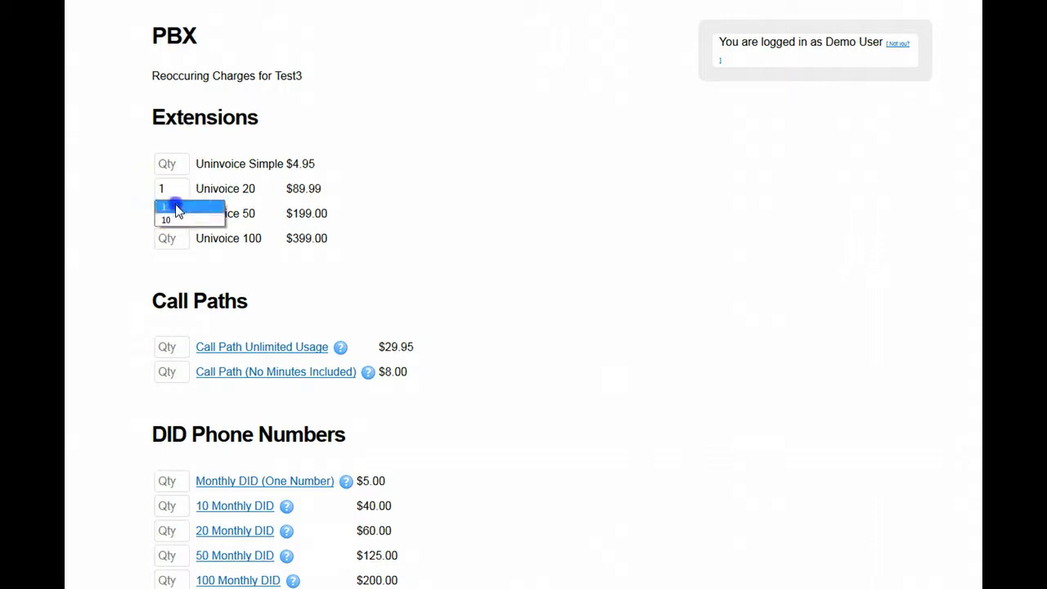
left_click(175, 206)
scroll(408, 267, "down", 1)
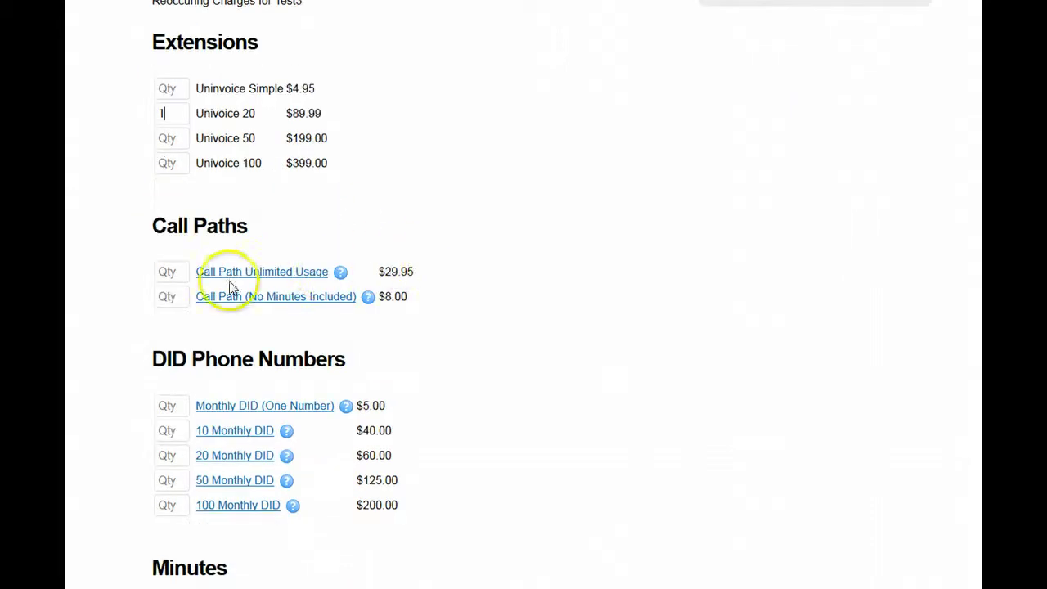
left_click(174, 272)
type("12")
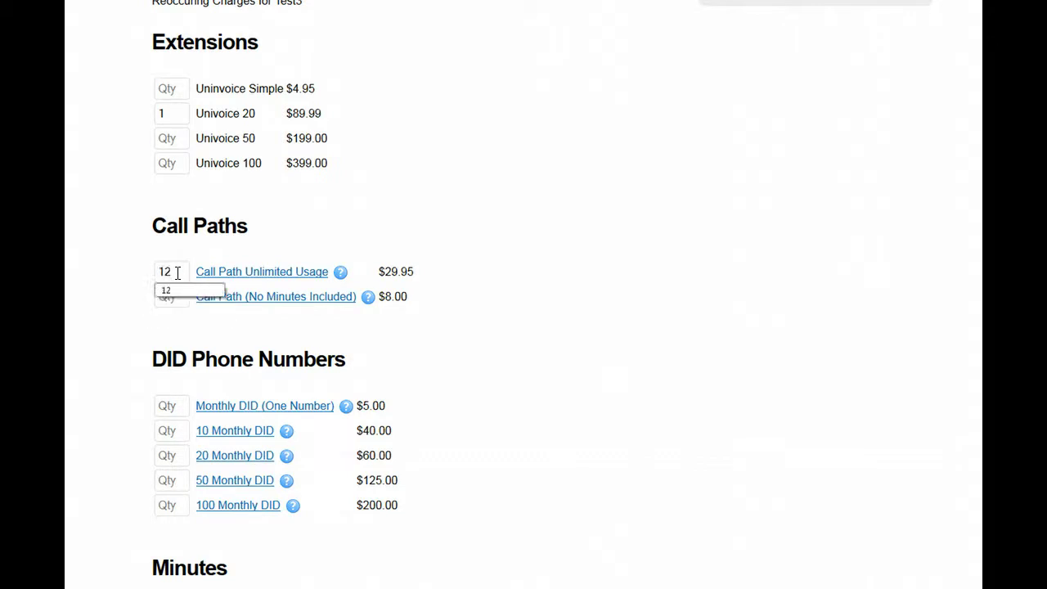
left_click(337, 230)
left_click(478, 300)
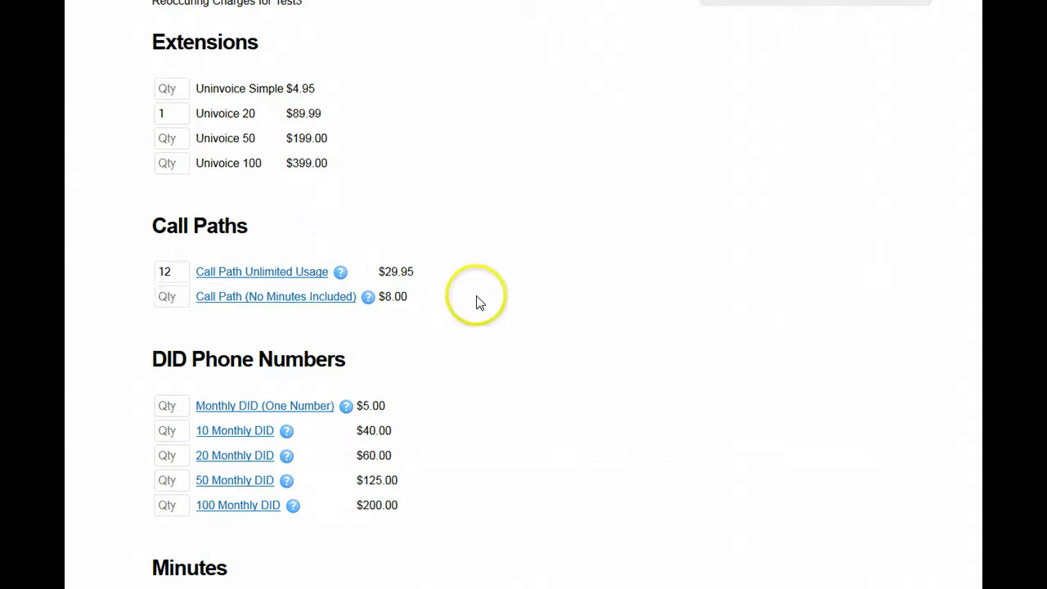
Step: Add one 20 Monthly DID to the recurring charges
scroll(480, 302, "down", 1)
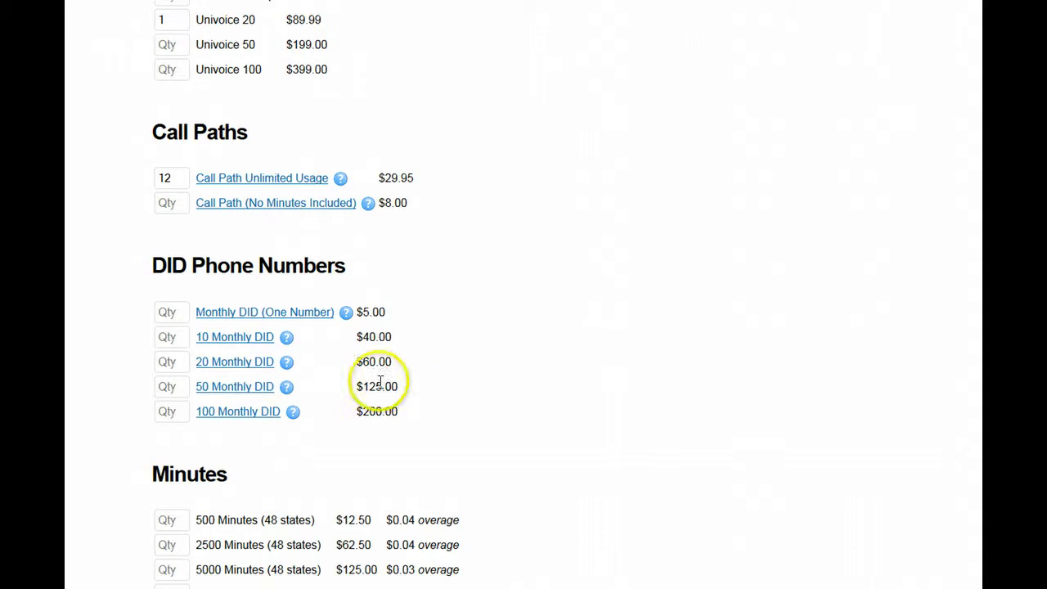
mouse_move(348, 317)
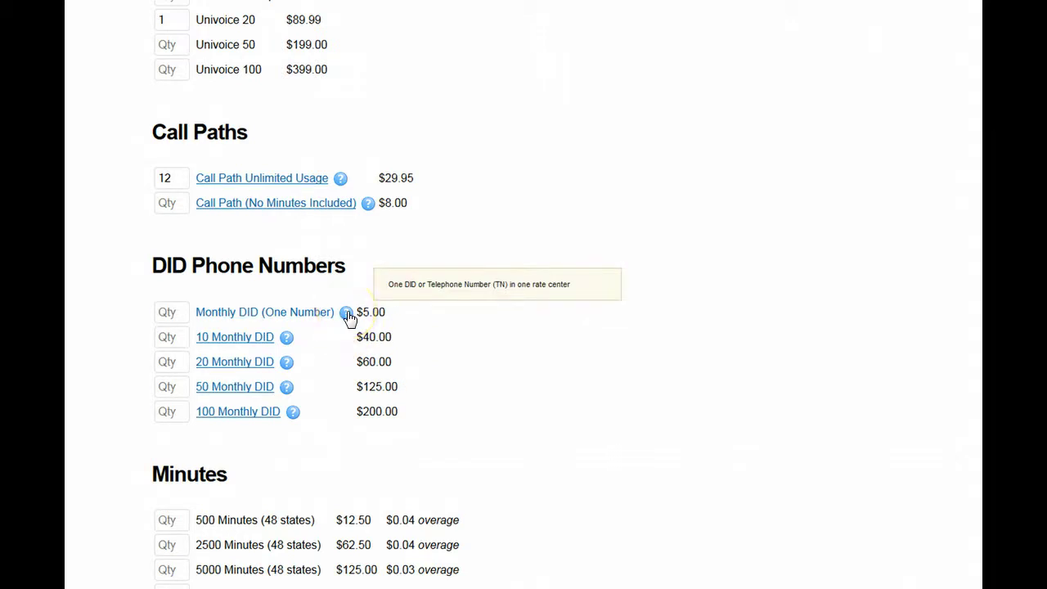
mouse_move(289, 344)
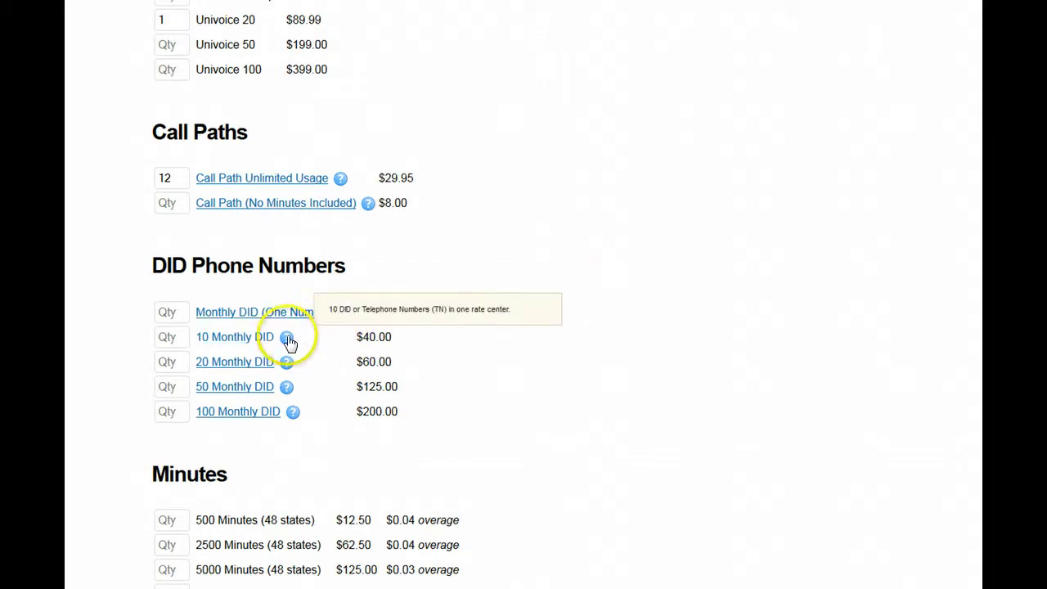
mouse_move(291, 364)
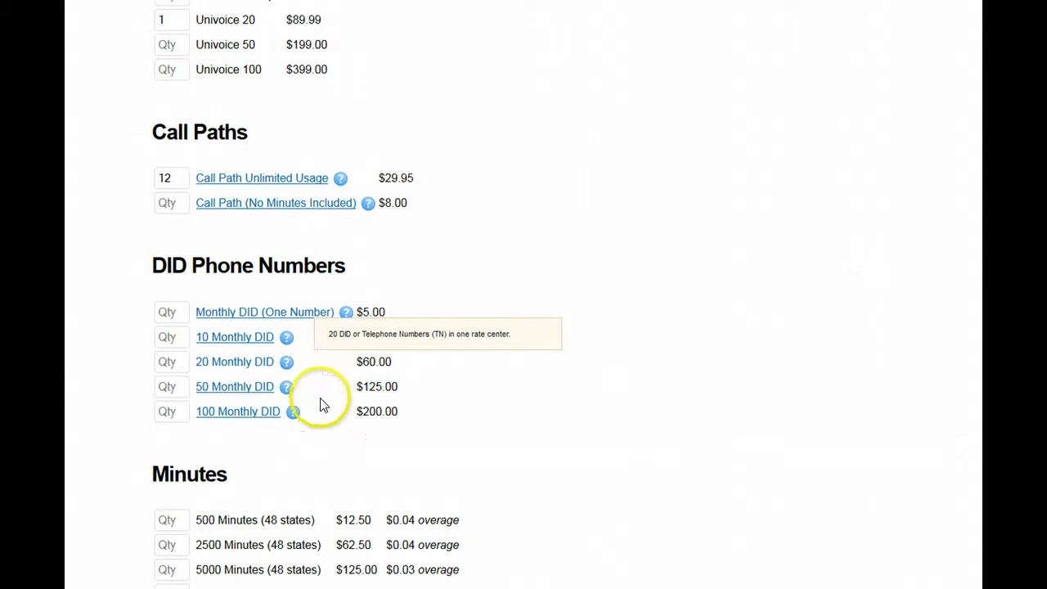
left_click(170, 362)
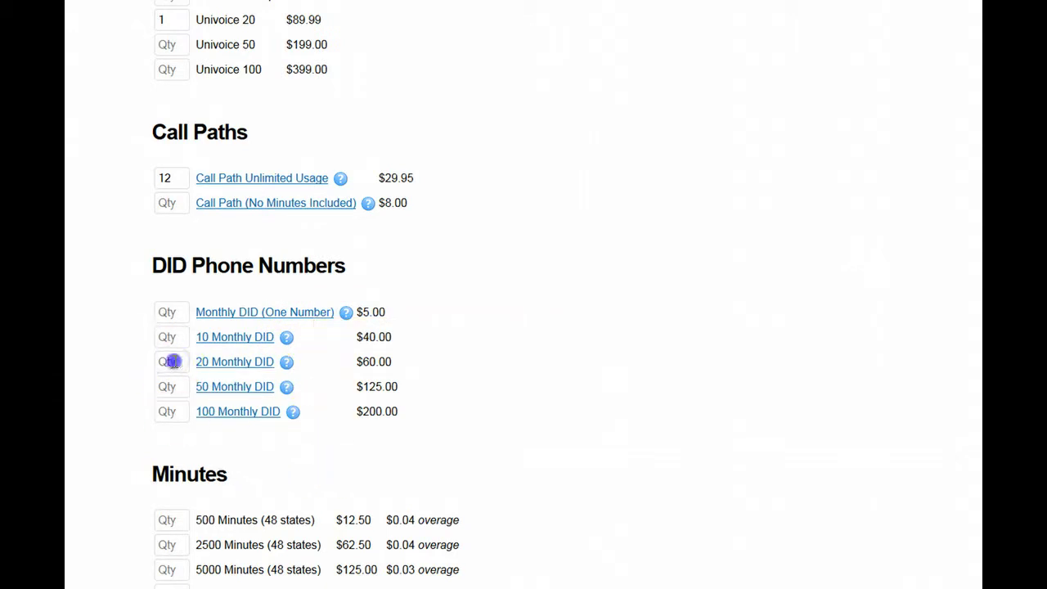
type("1")
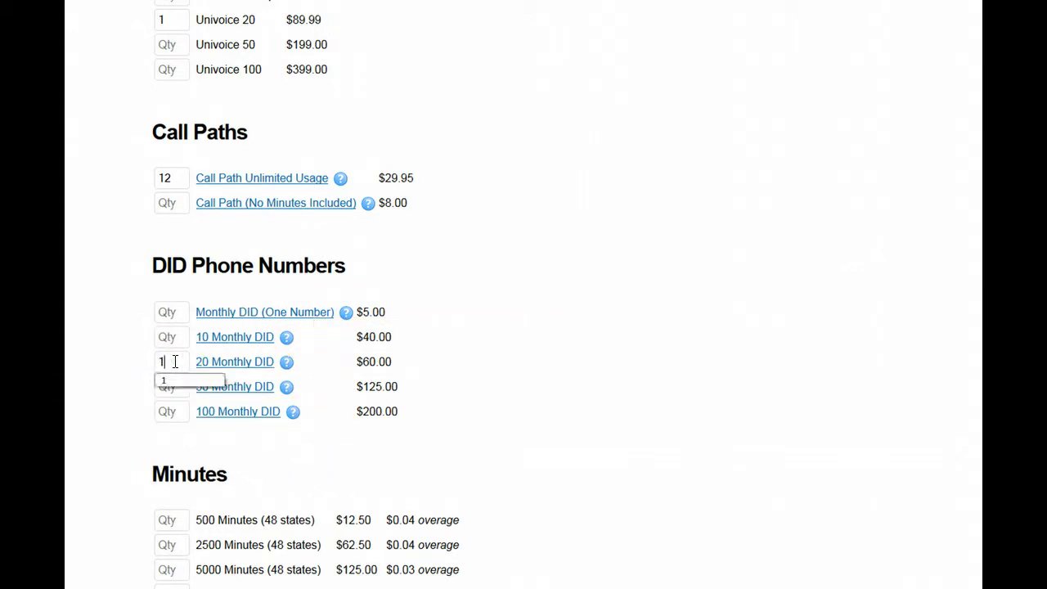
left_click(535, 402)
left_click(533, 405)
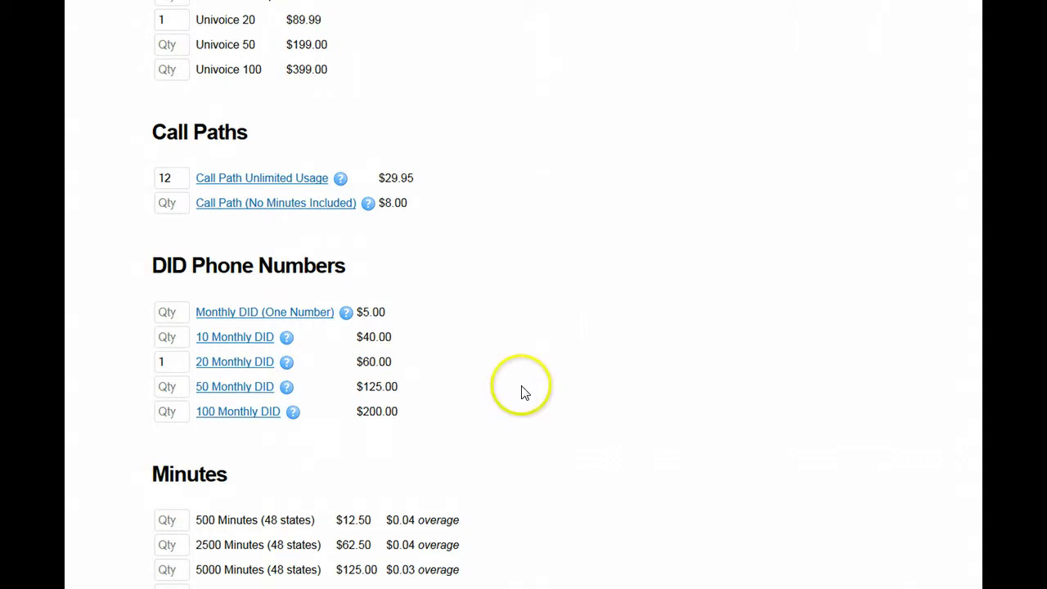
Step: Add one Toll Free Number and proceed to the nonrecurring fees
scroll(524, 392, "down", 3)
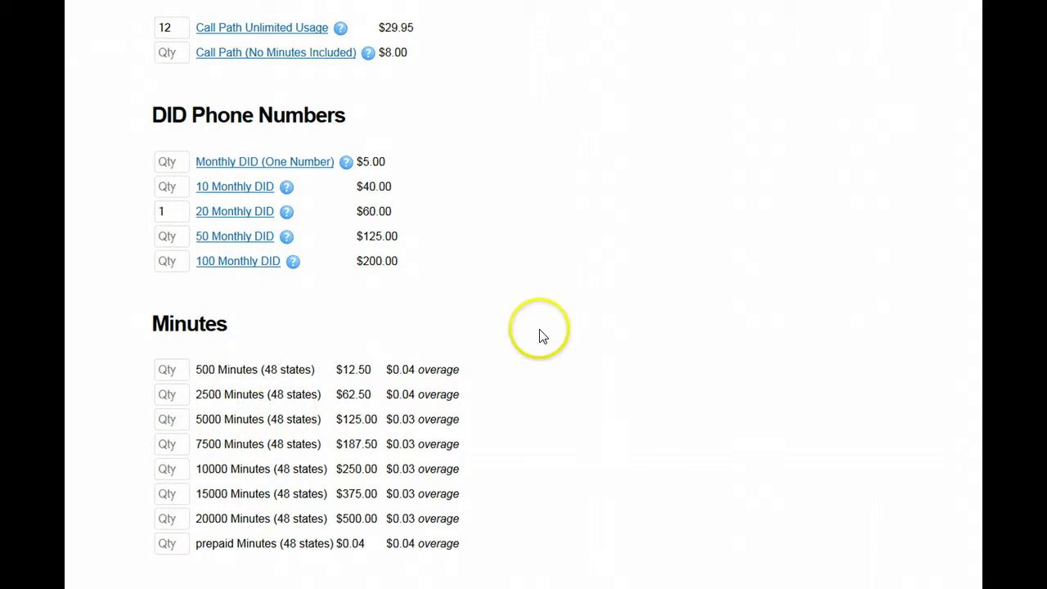
scroll(524, 295, "up", 1)
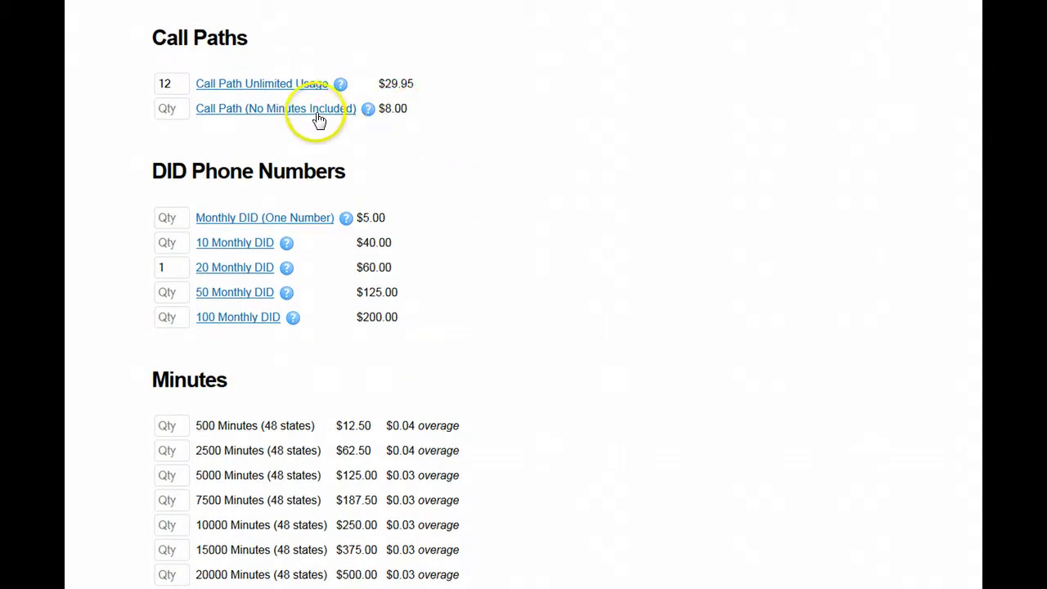
scroll(444, 204, "down", 1)
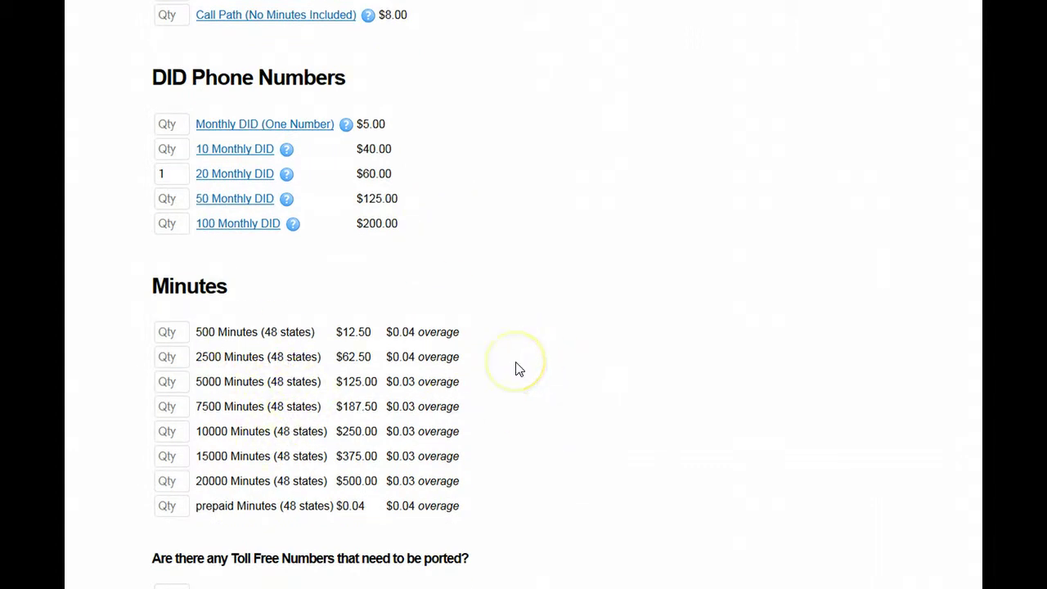
scroll(516, 368, "down", 3)
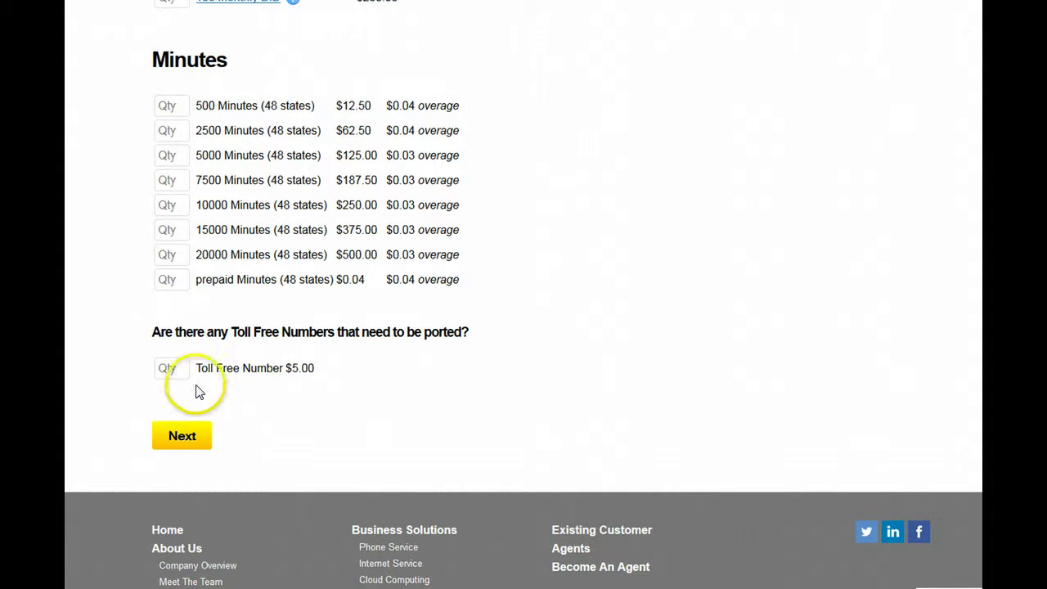
left_click(173, 369)
type("1")
left_click(188, 430)
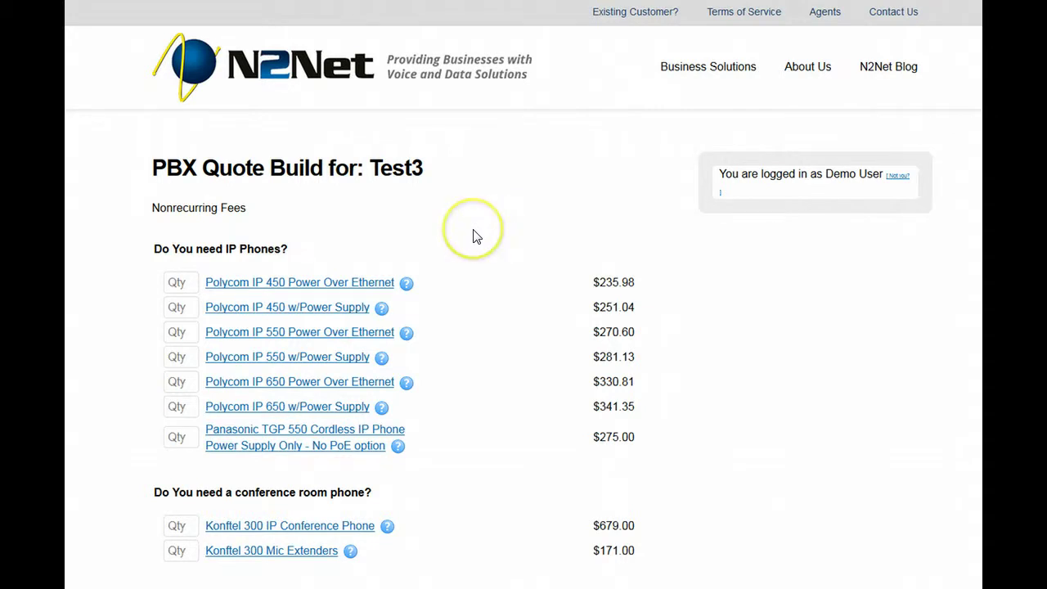
Step: Enter 15 Polycom IP 450 w/Power Supply and 5 Polycom IP 650 w/Power Supply phones
scroll(473, 236, "down", 2)
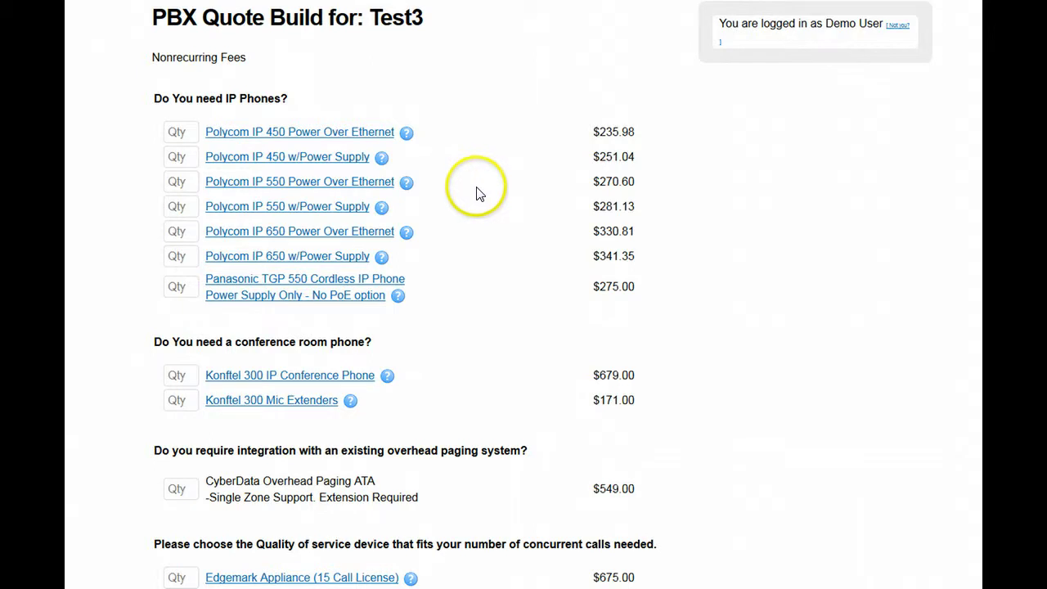
left_click(181, 158)
type("15")
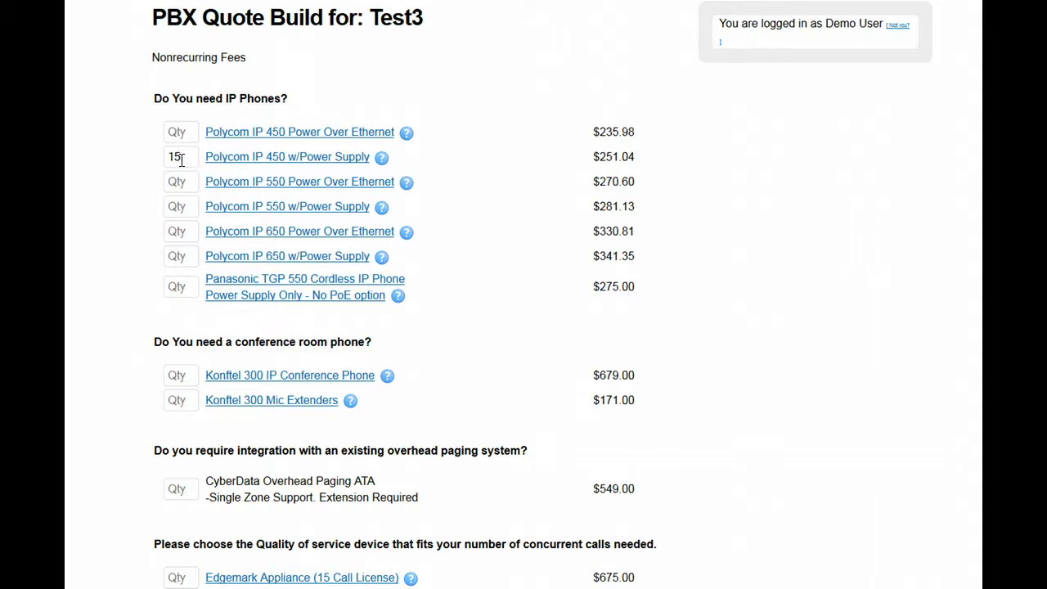
left_click(168, 230)
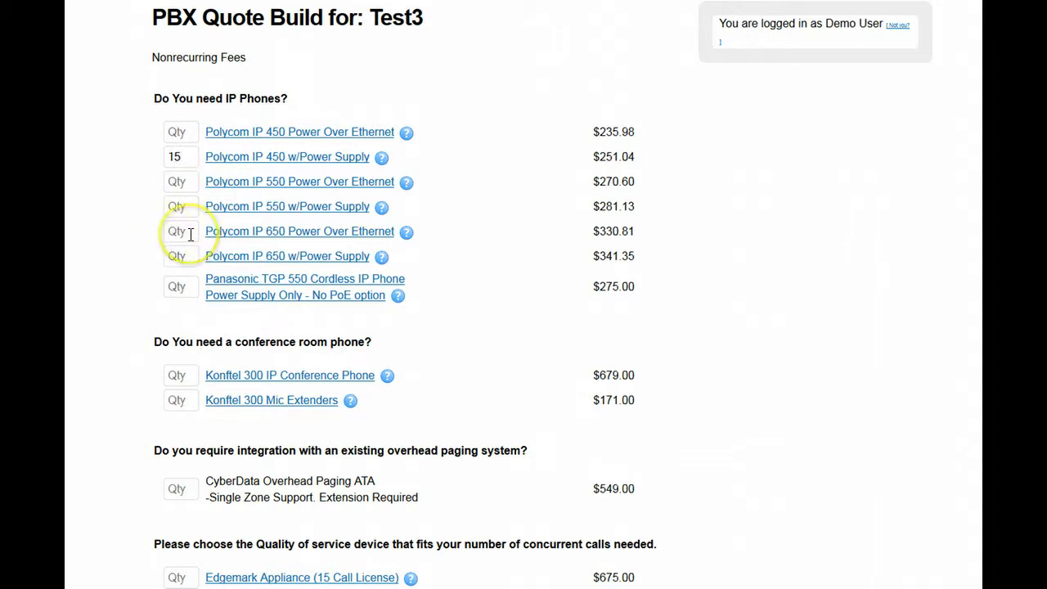
left_click(190, 256)
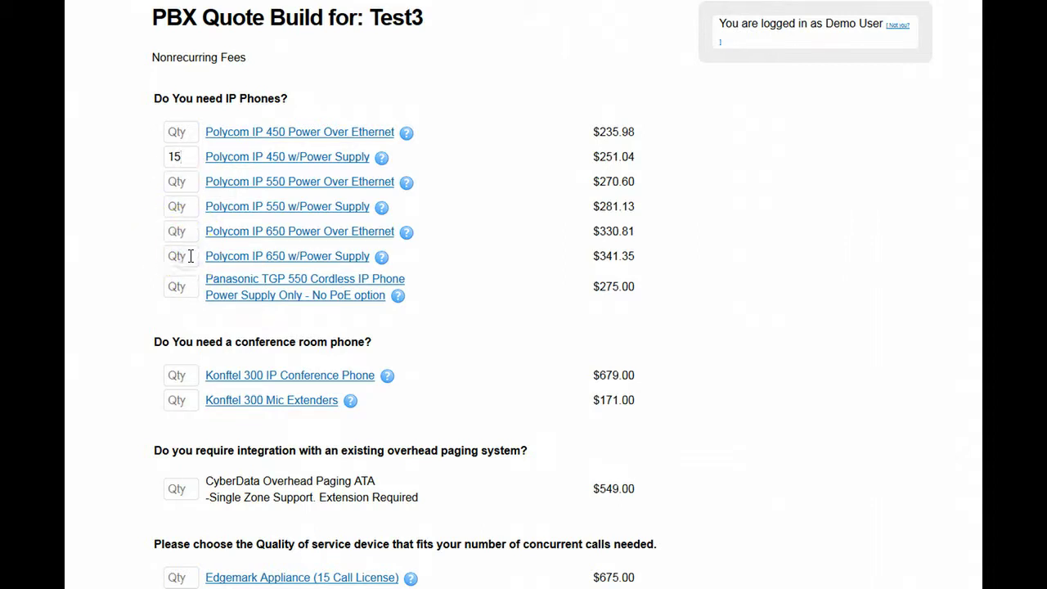
type("5")
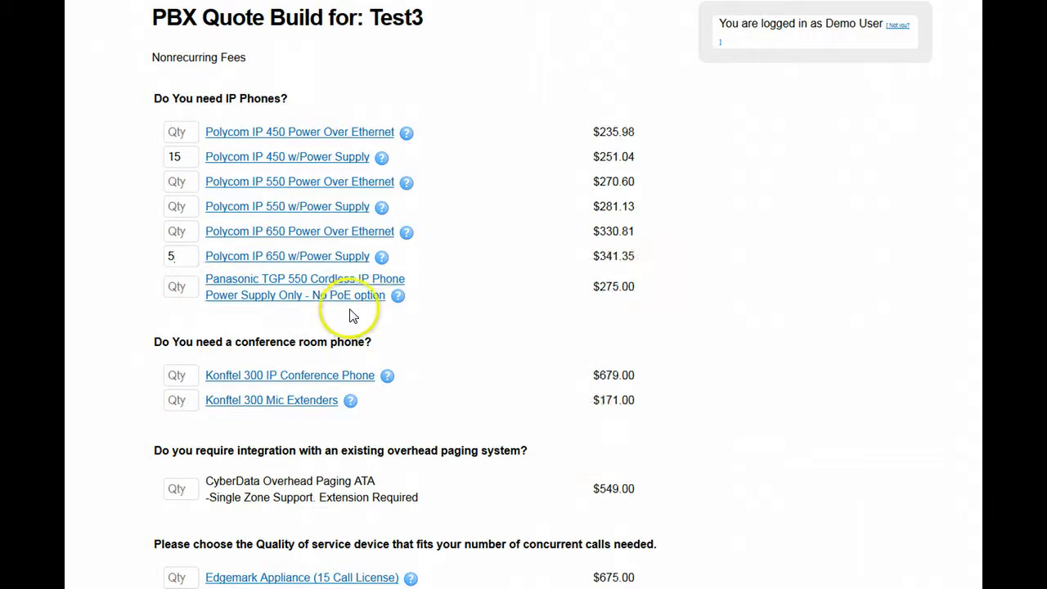
Step: View the product info popups for the Polycom IP 450 and IP 650 phones
mouse_move(381, 260)
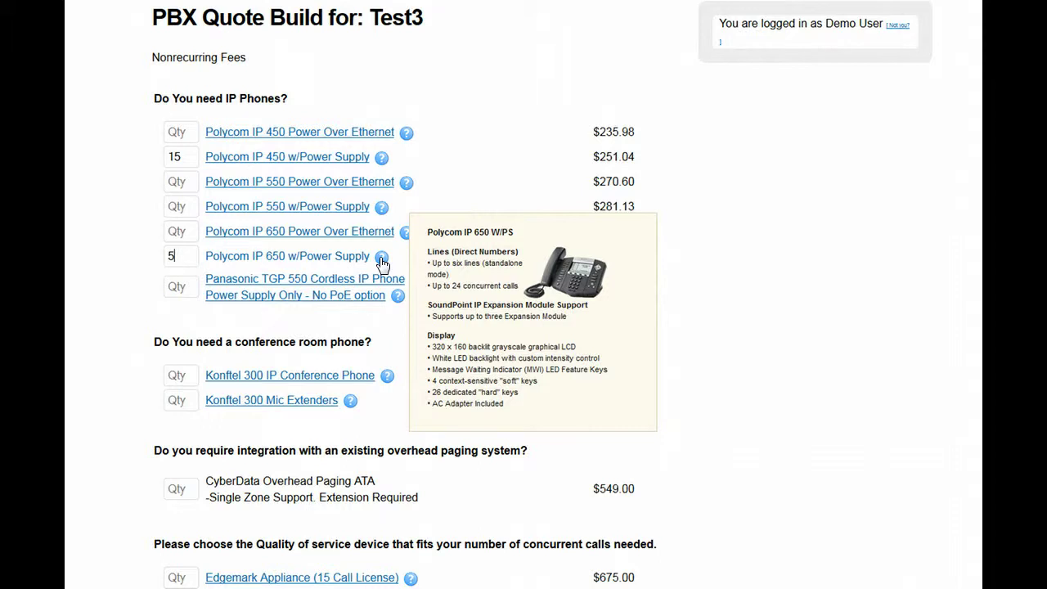
left_click(382, 158)
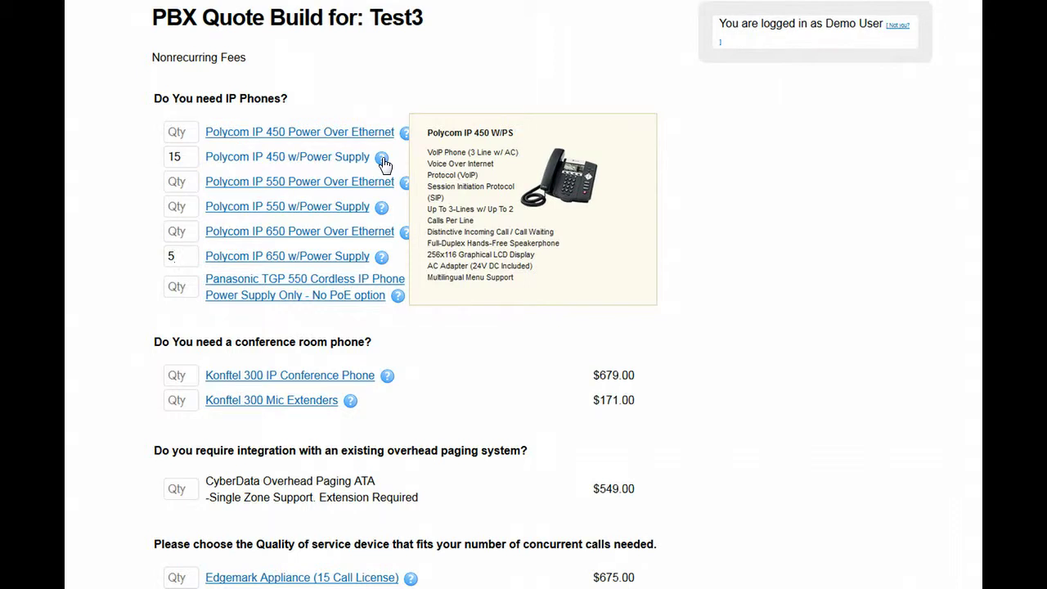
left_click(382, 258)
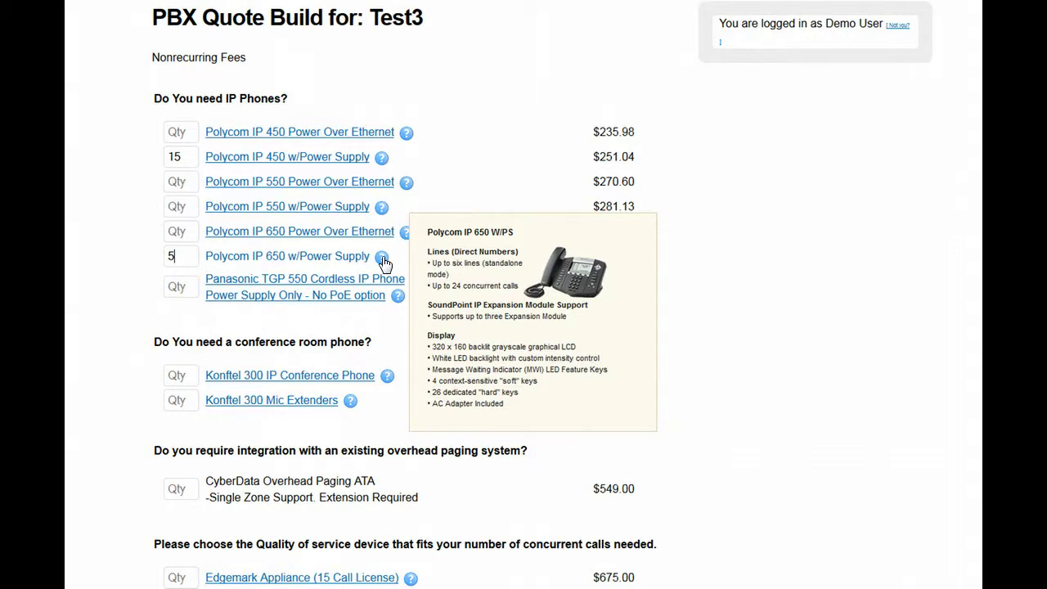
scroll(481, 323, "down", 3)
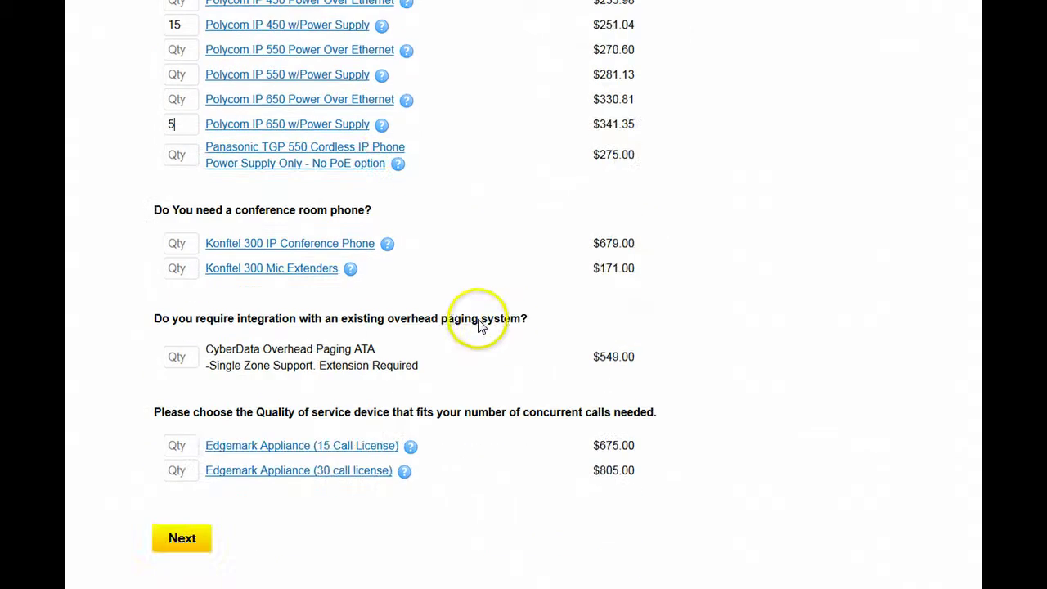
Step: Add one Konftel 300 IP Conference Phone and view its and the Mic Extenders' details
left_click(183, 244)
type("1")
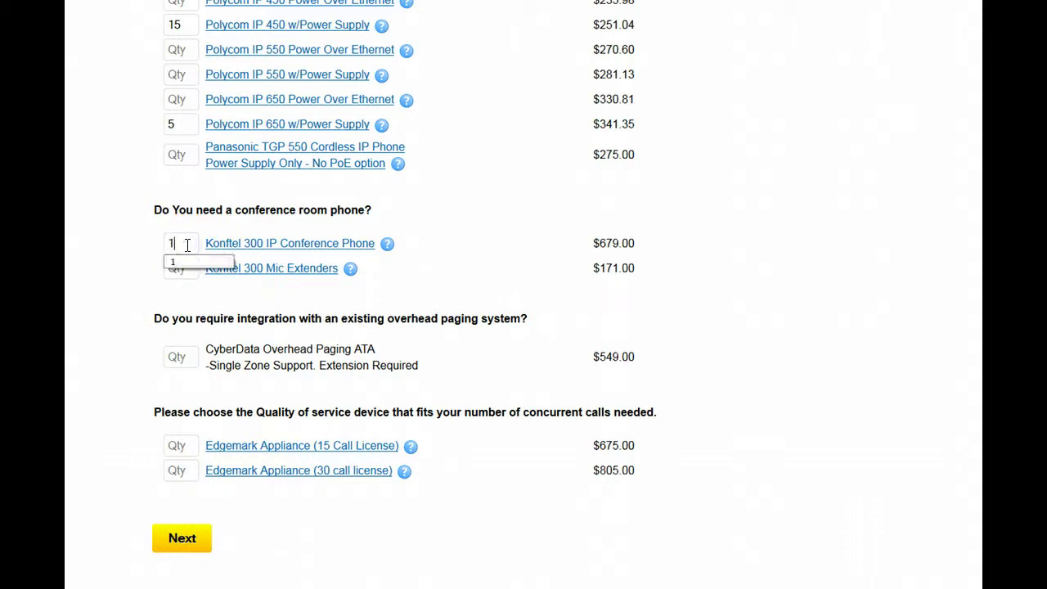
mouse_move(344, 247)
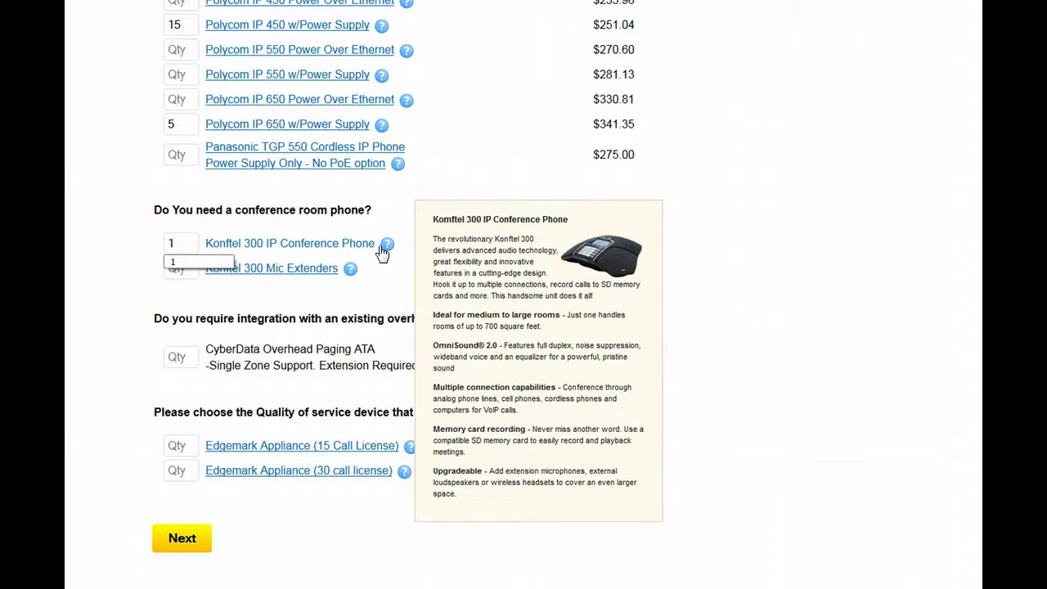
left_click(385, 249)
left_click(351, 272)
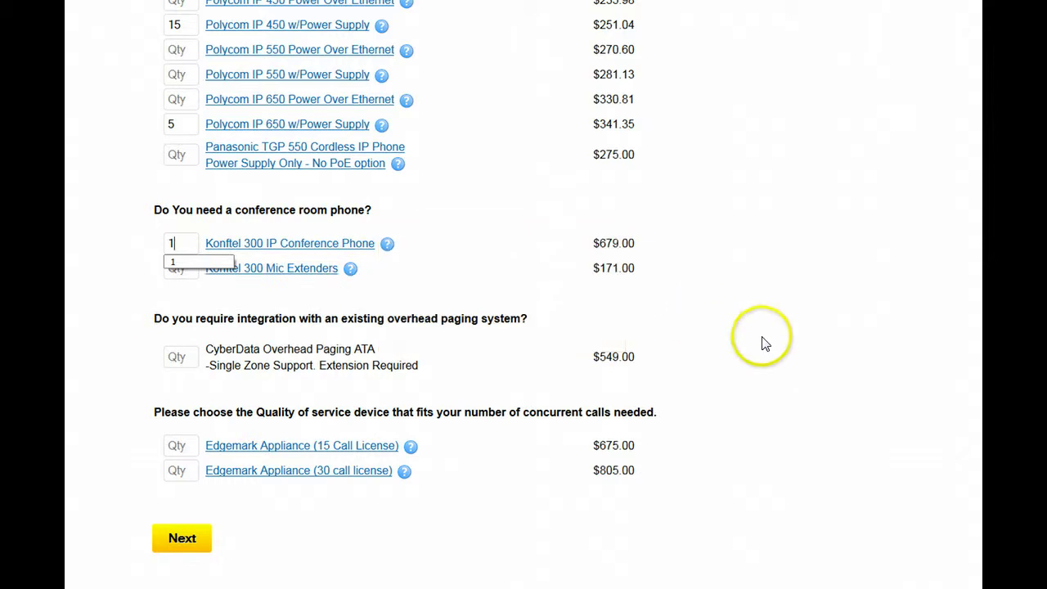
Step: Add one Edgemark Appliance (15 Call License) and continue to the Quote Summary
scroll(756, 350, "down", 1)
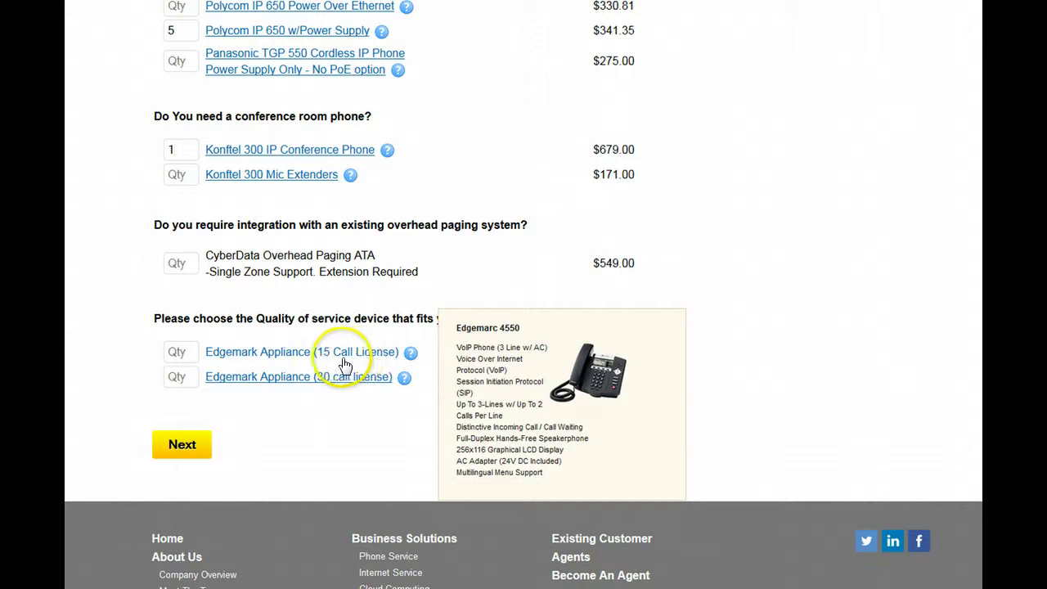
left_click(185, 352)
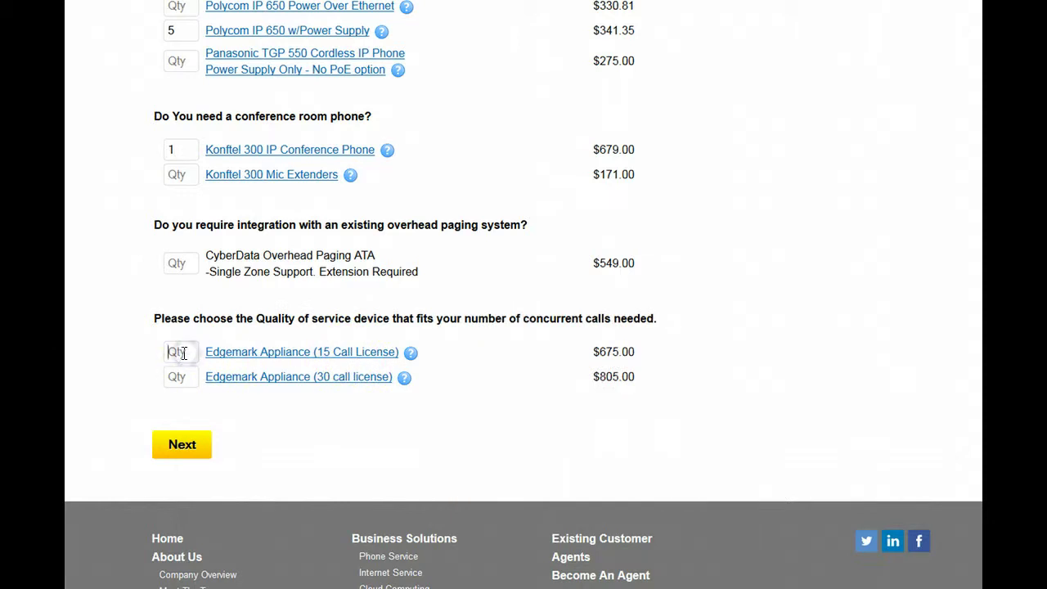
type("1")
left_click(122, 339)
left_click(186, 447)
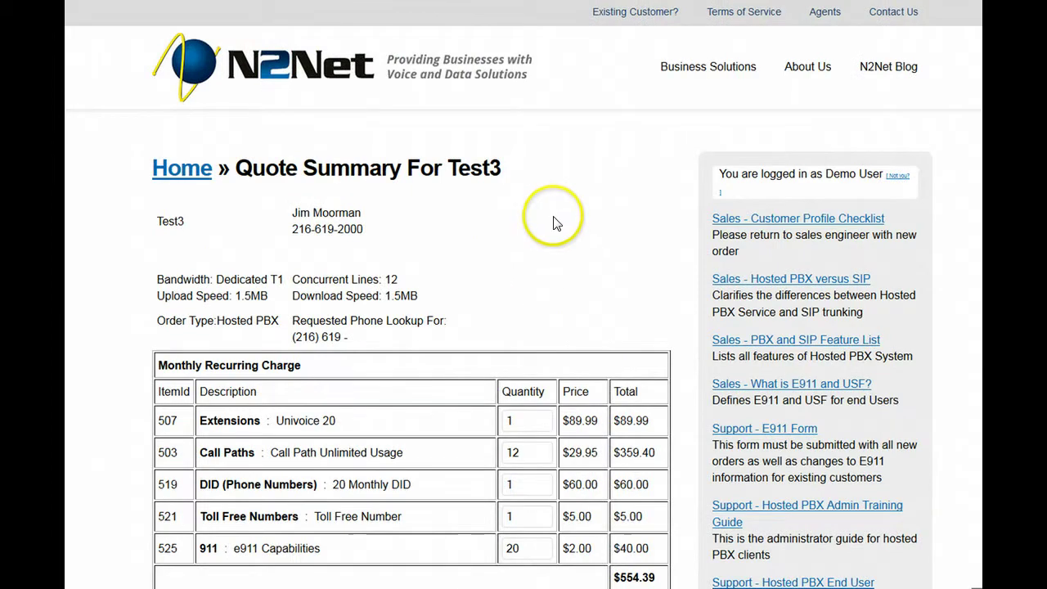
Step: Scroll through the Quote Summary's recurring ($554.39), nonrecurring ($6,826.35) and setup ($1,318.95) charges
scroll(565, 216, "down", 3)
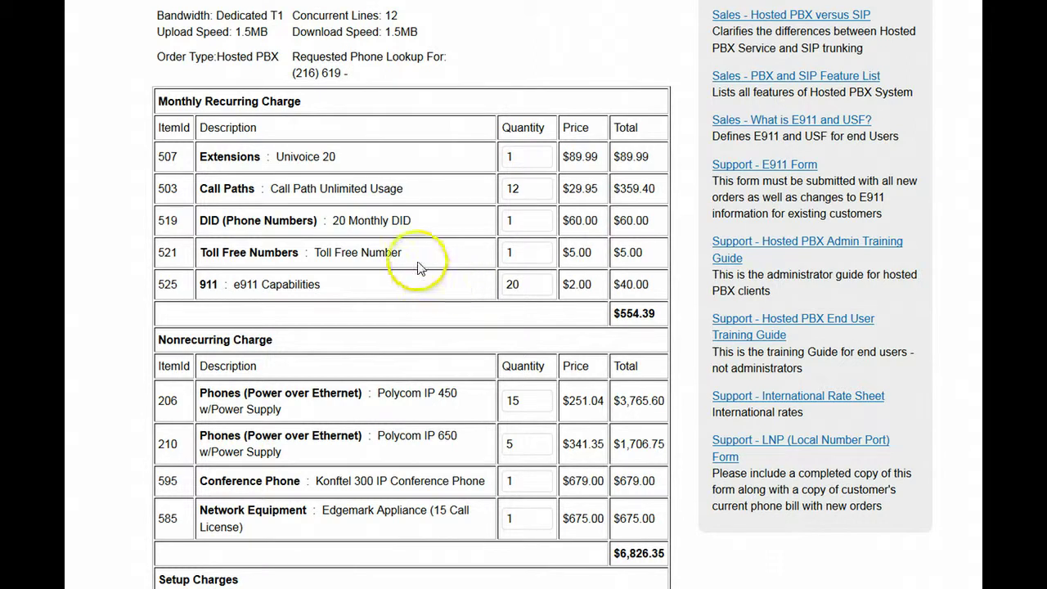
scroll(430, 281, "down", 3)
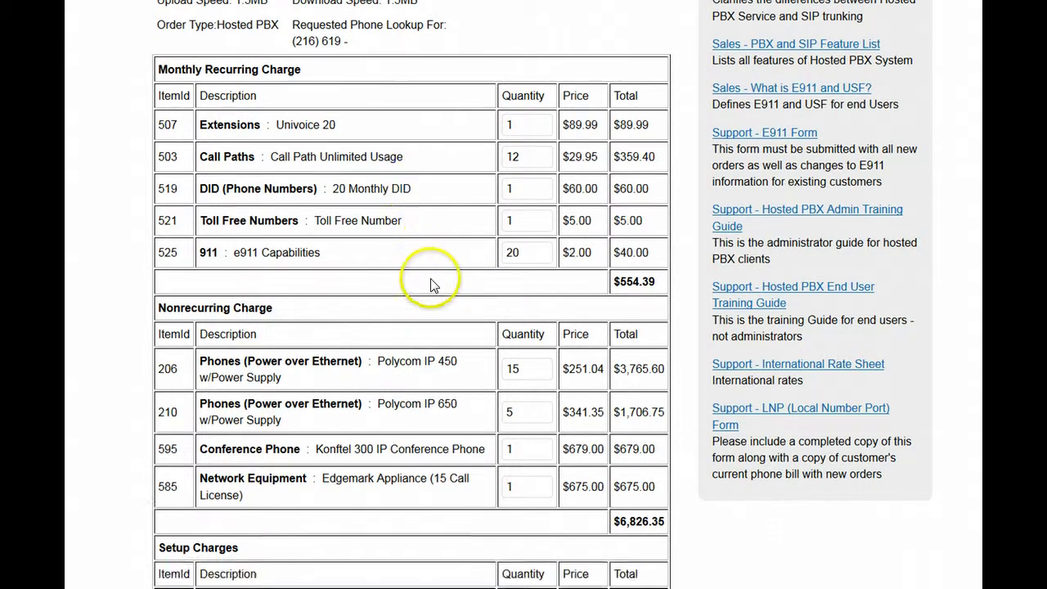
scroll(430, 280, "down", 1)
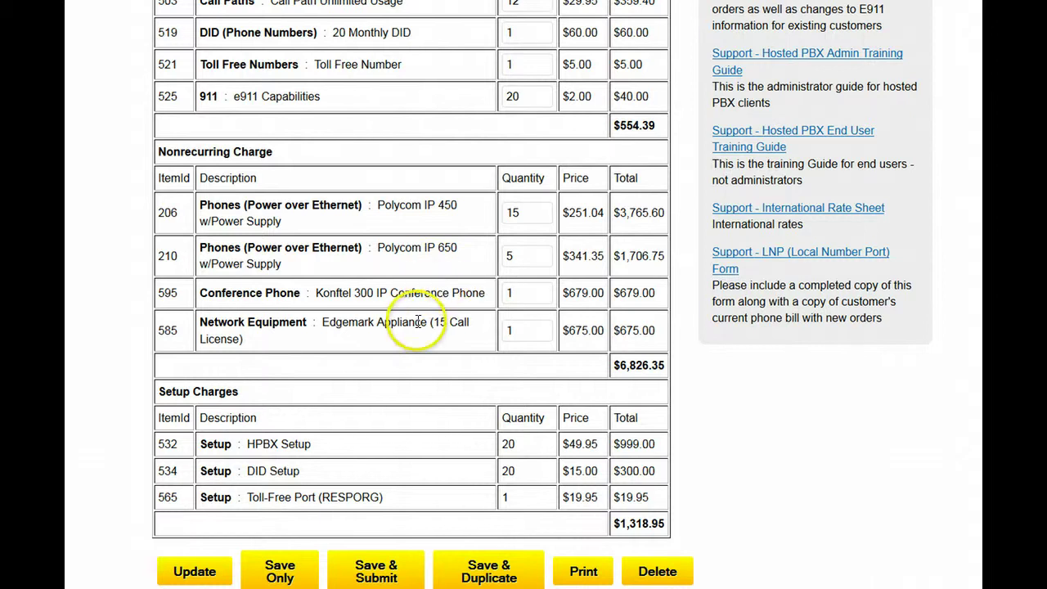
scroll(425, 330, "down", 3)
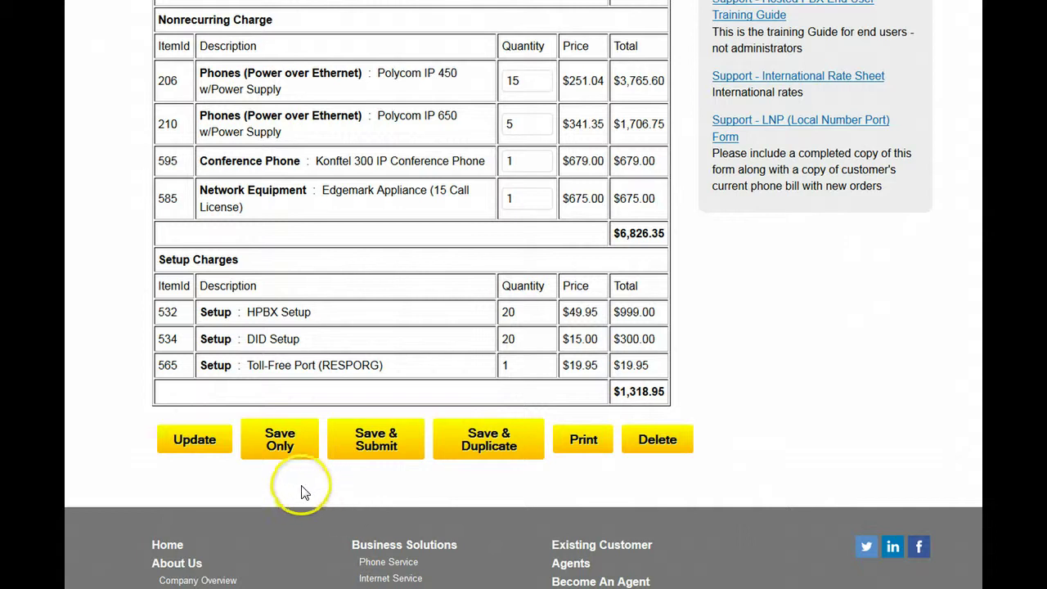
Step: Save the Test3 quote without submitting, then view its order summary from Review Orders
left_click(285, 449)
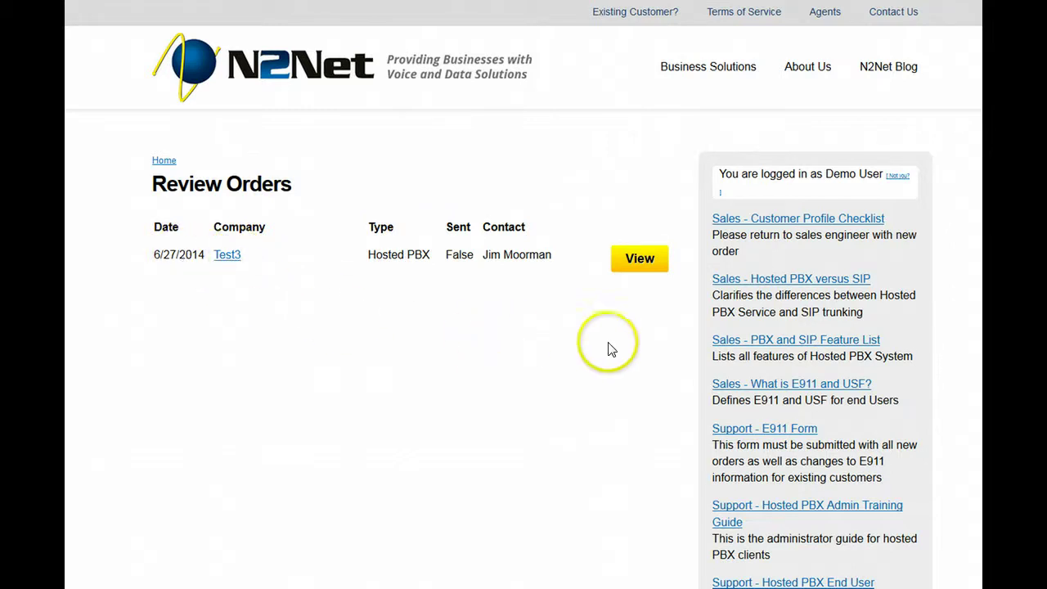
left_click(640, 258)
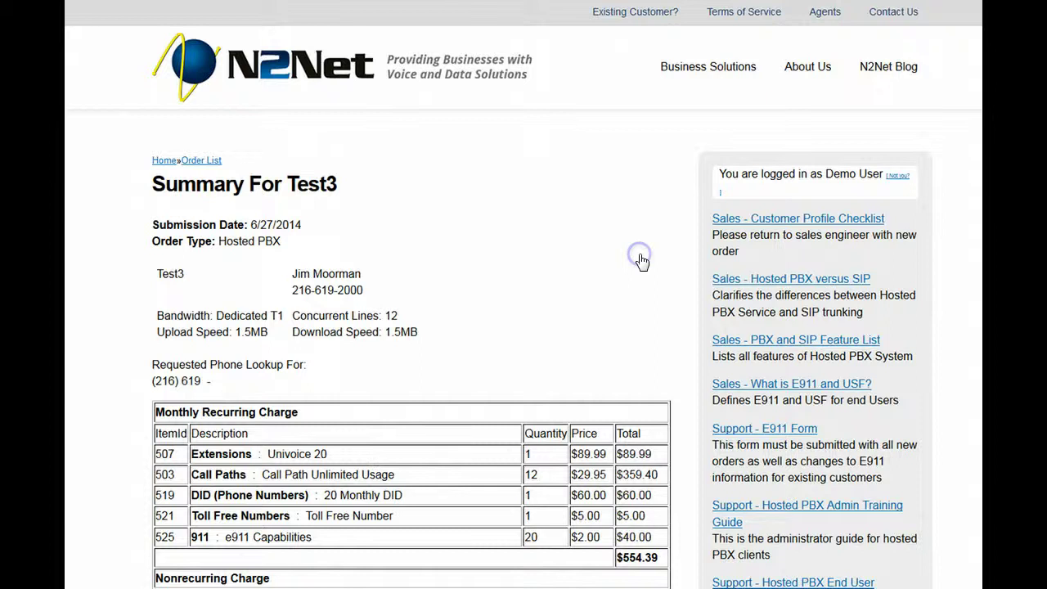
scroll(554, 282, "down", 1)
scroll(554, 283, "down", 5)
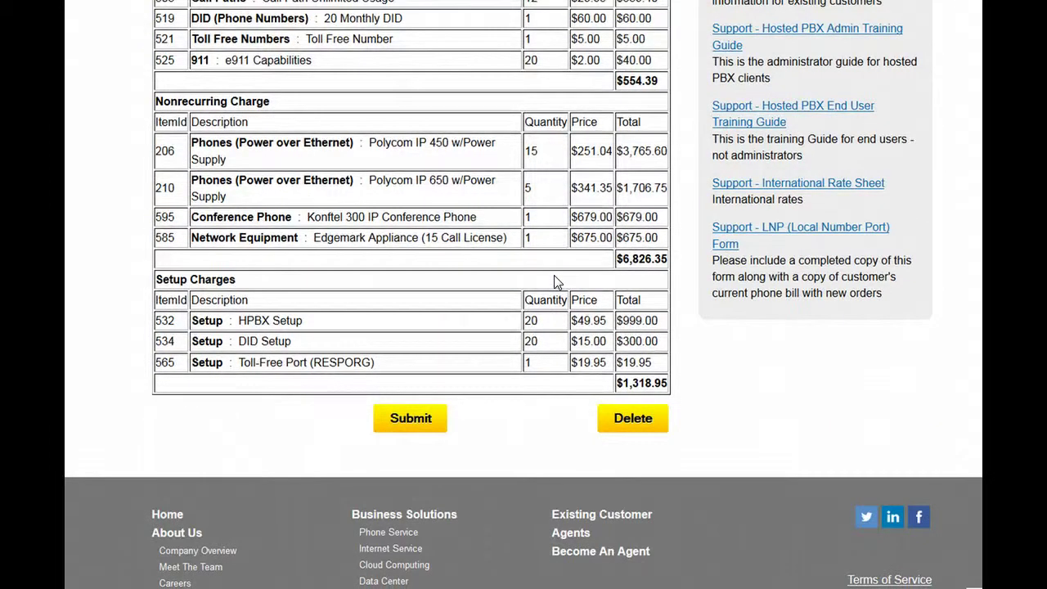
scroll(554, 277, "up", 2)
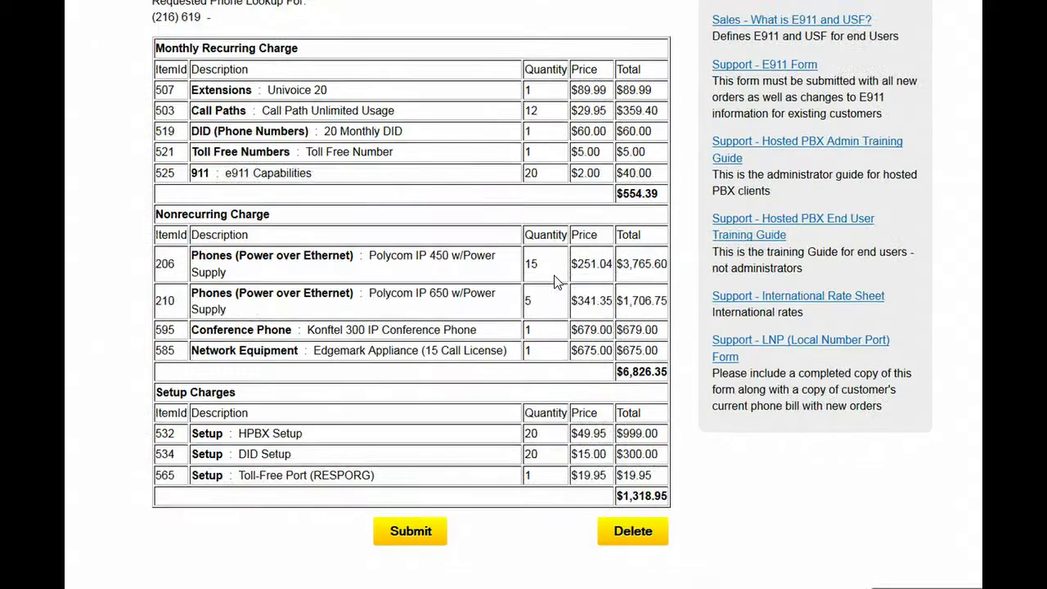
scroll(554, 281, "up", 3)
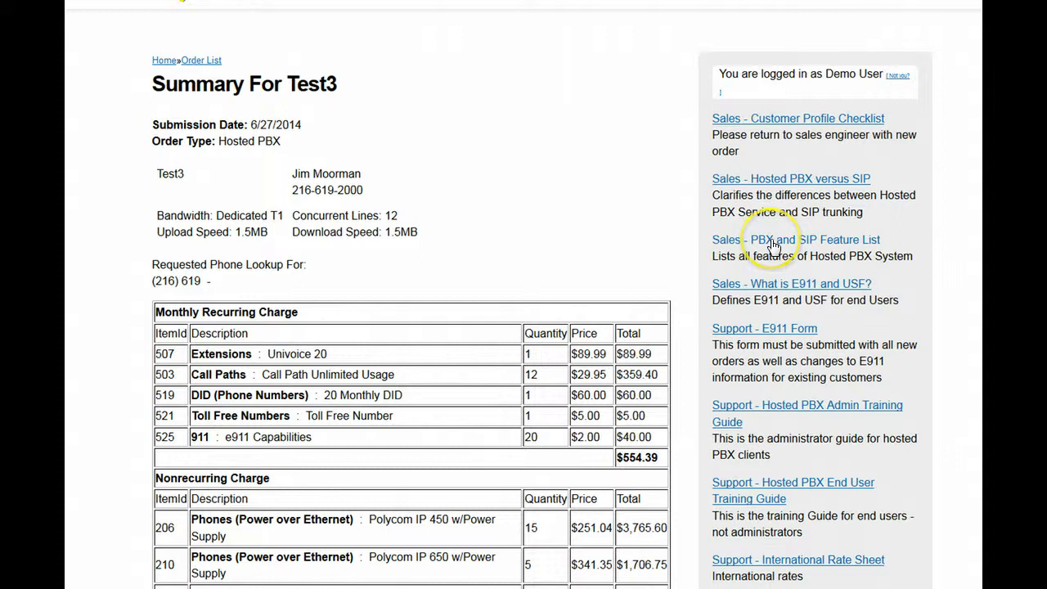
Step: Open the 'Sales - PBX and SIP Feature List' PDF and read through its pages
left_click(773, 244)
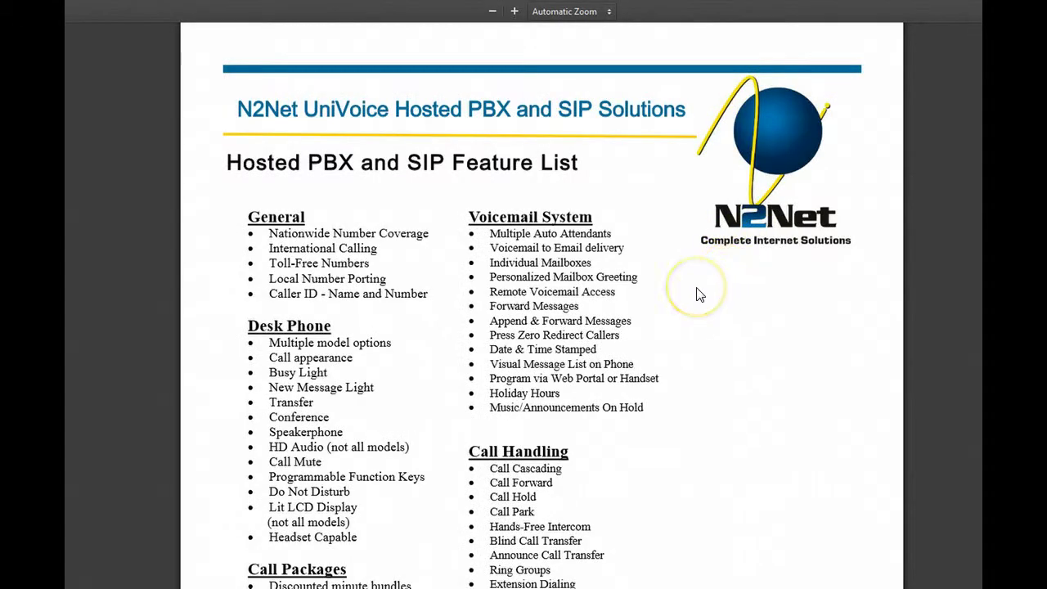
scroll(698, 292, "down", 2)
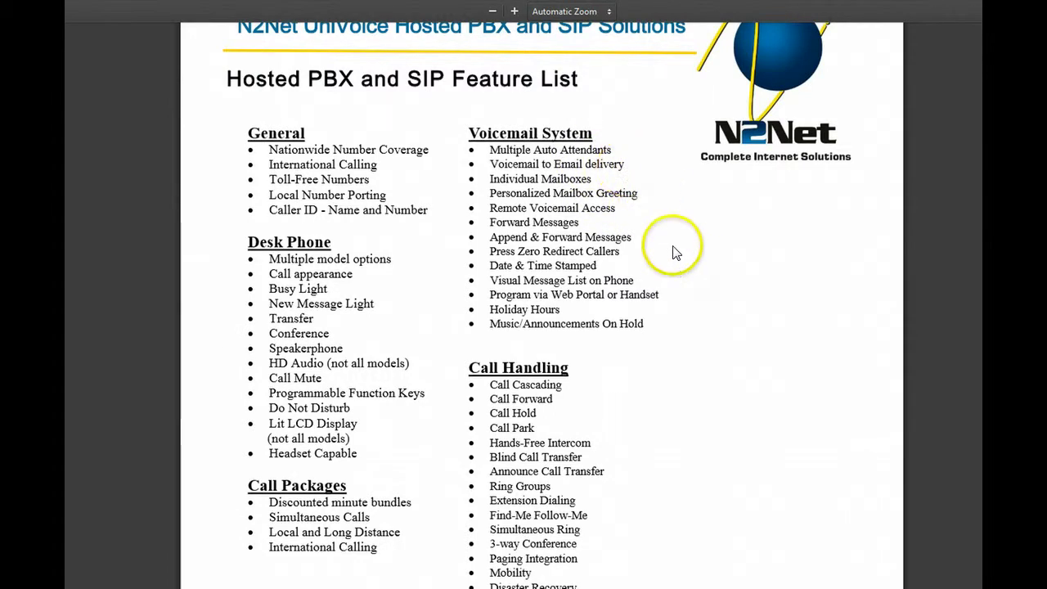
scroll(675, 252, "down", 3)
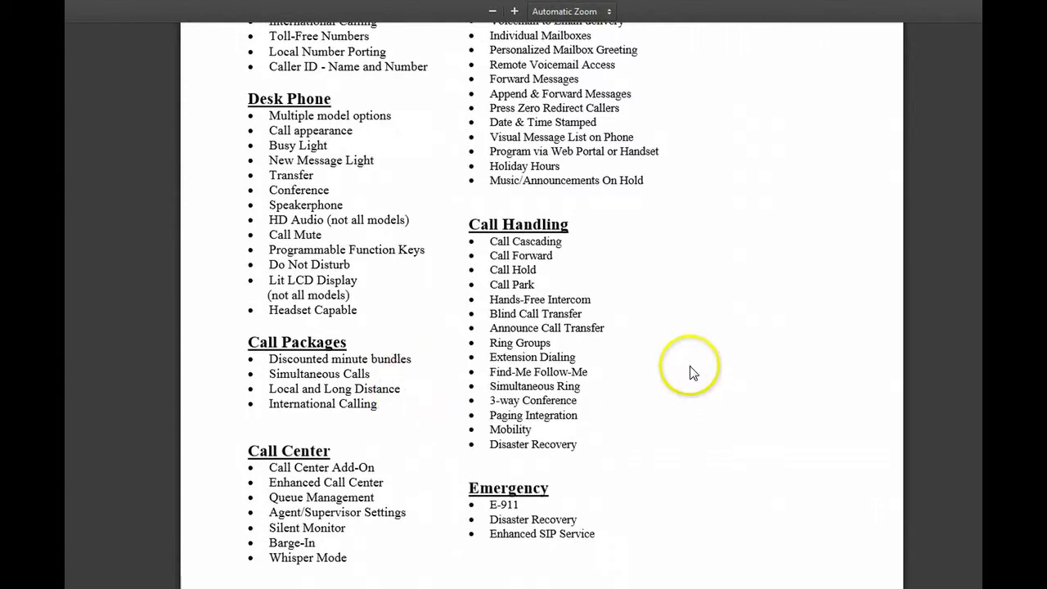
scroll(442, 344, "up", 1)
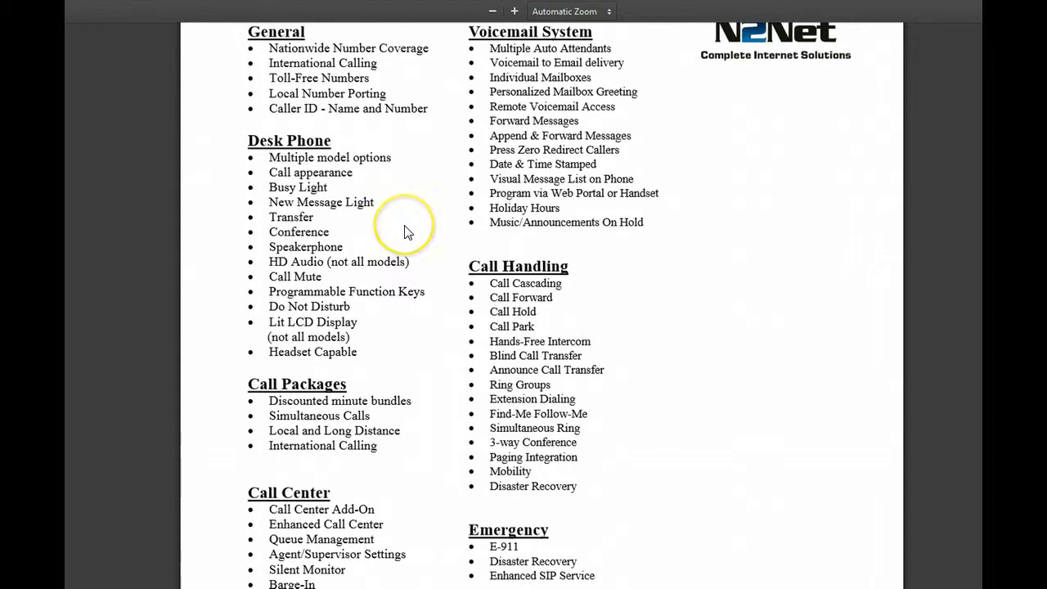
scroll(407, 233, "up", 1)
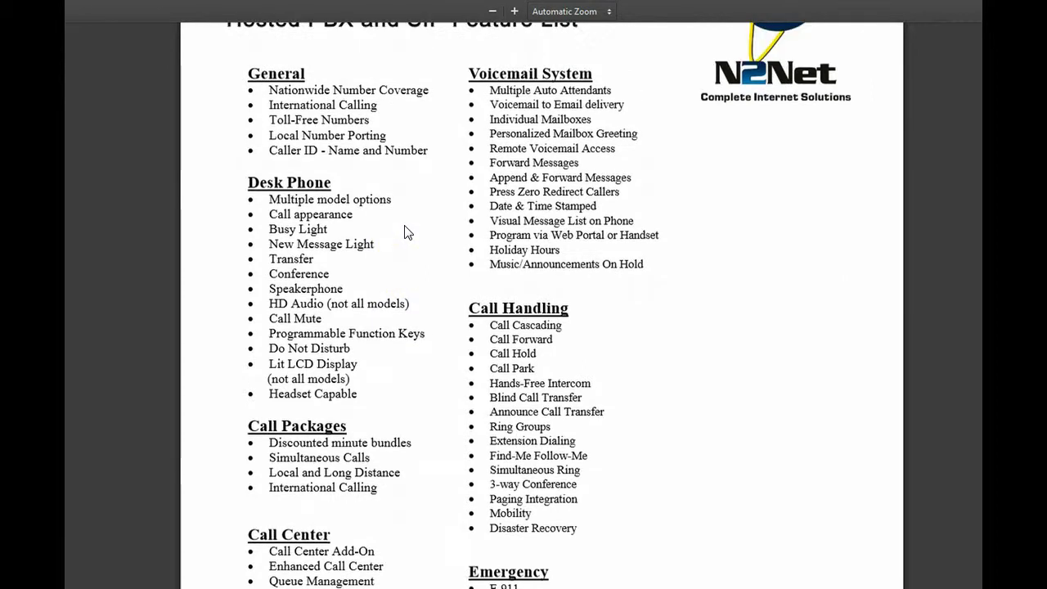
scroll(677, 348, "down", 1)
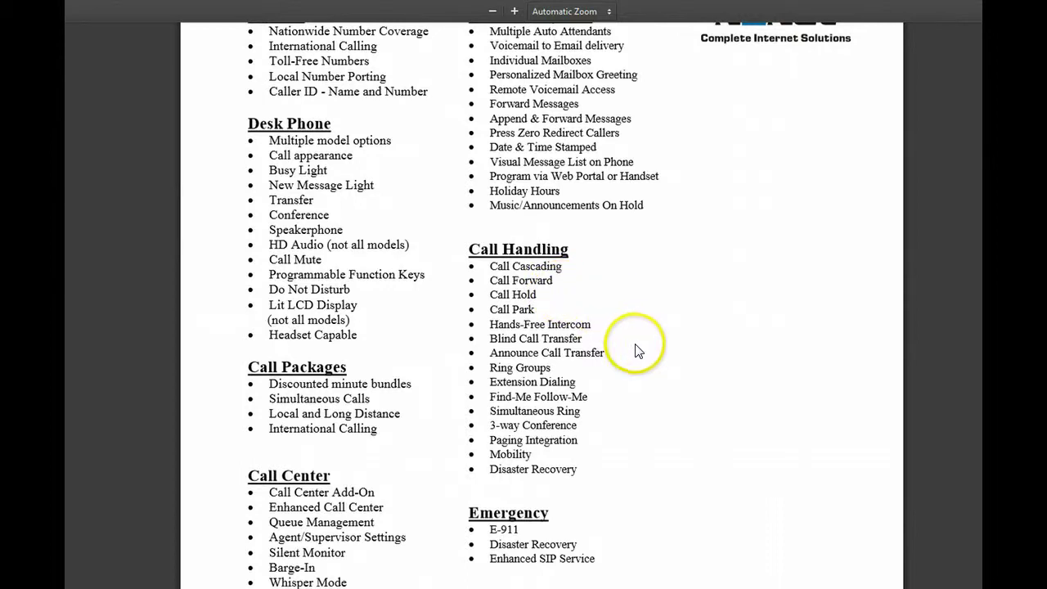
scroll(631, 361, "down", 1)
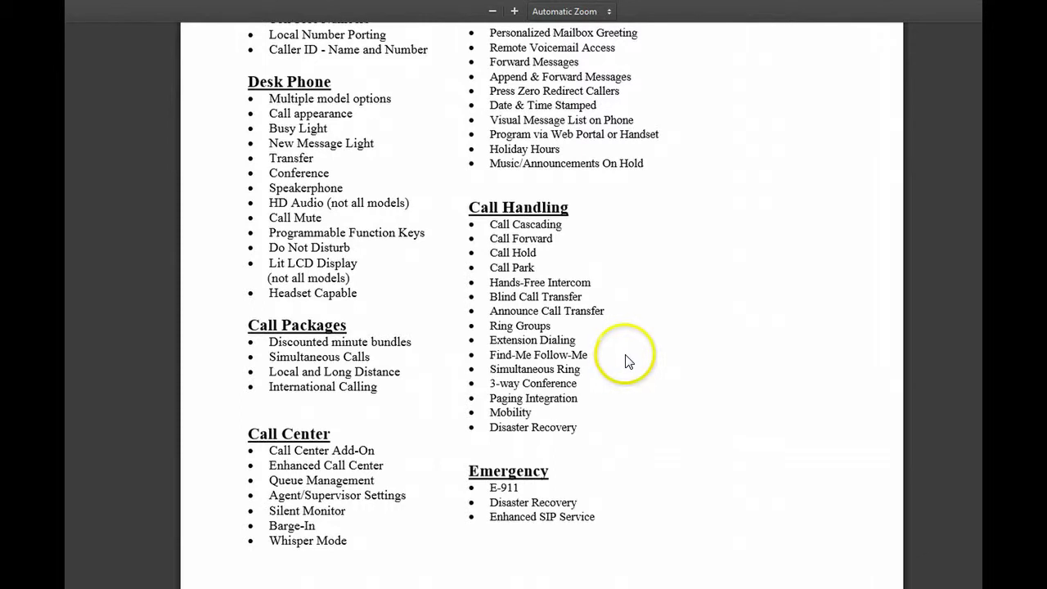
scroll(627, 360, "down", 2)
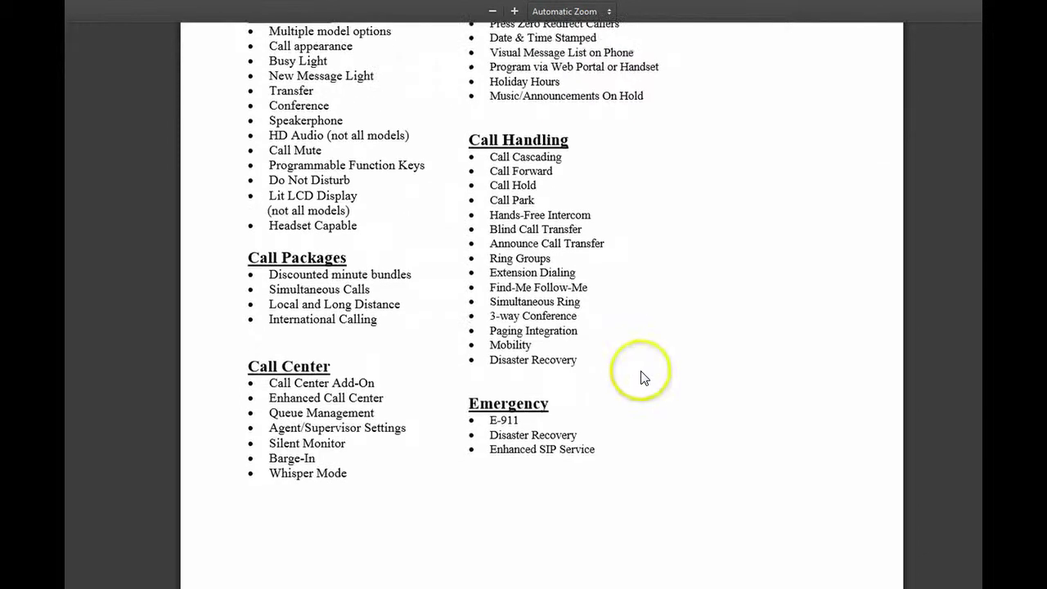
scroll(644, 378, "up", 7)
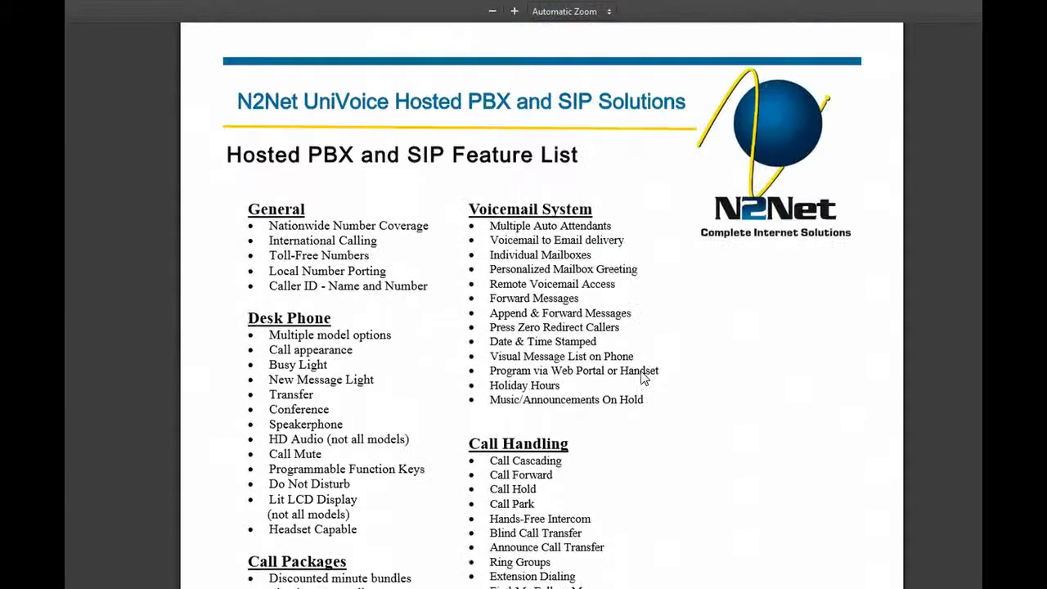
scroll(644, 378, "up", 1)
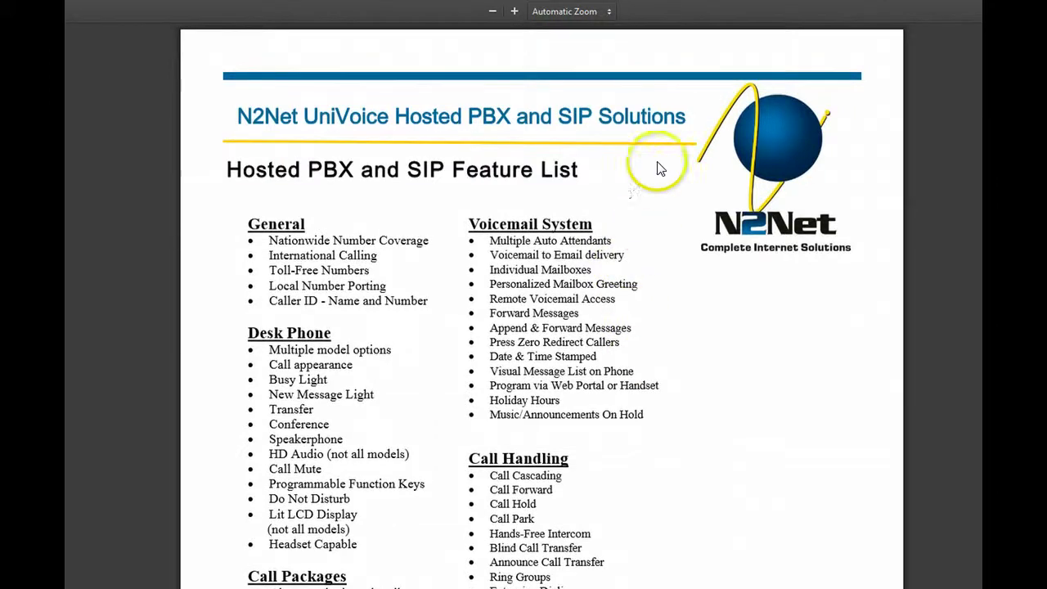